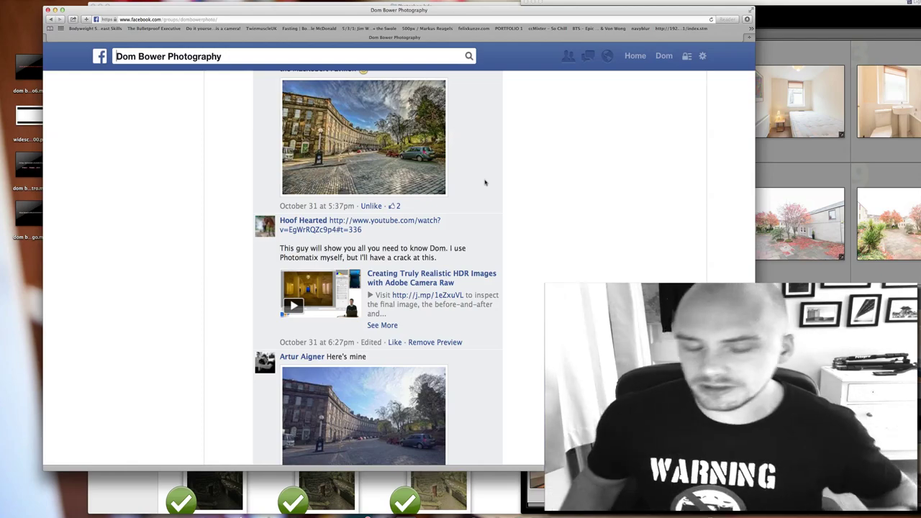
- Find and select _MG_1632.CR2 in the Photoshop hdr folder in Finder
scroll(522, 214, down, 1)
scroll(522, 214, up, 5)
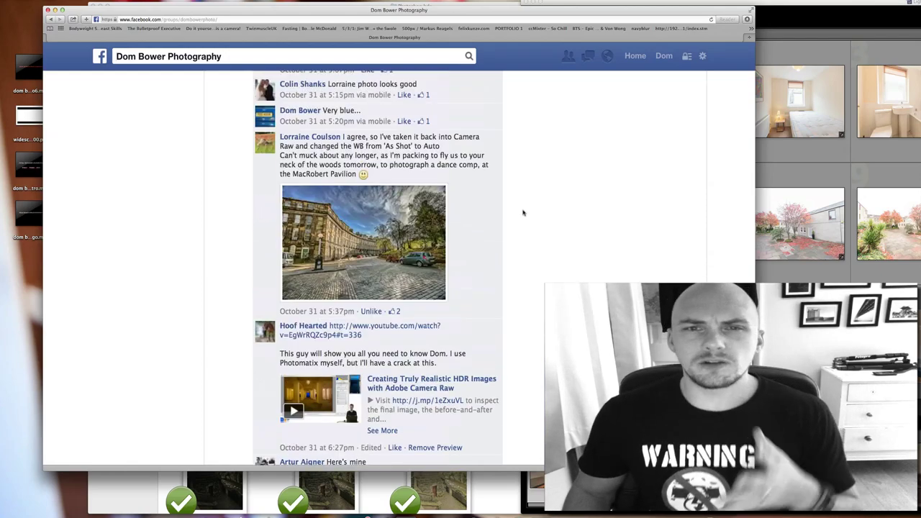
scroll(523, 211, down, 3)
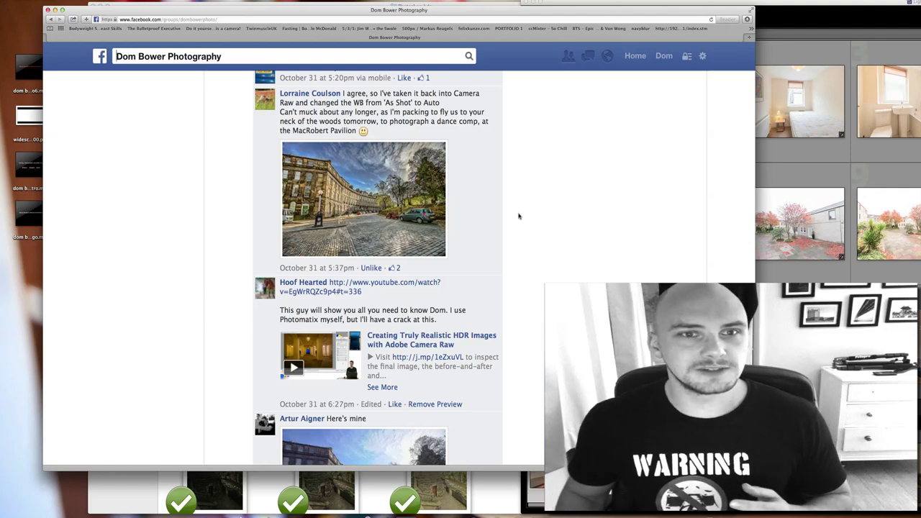
scroll(517, 215, up, 2)
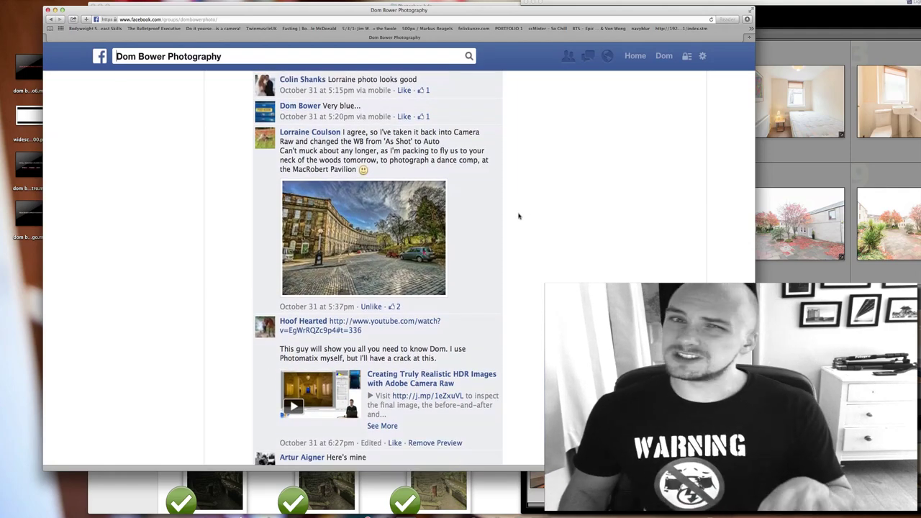
scroll(518, 216, up, 5)
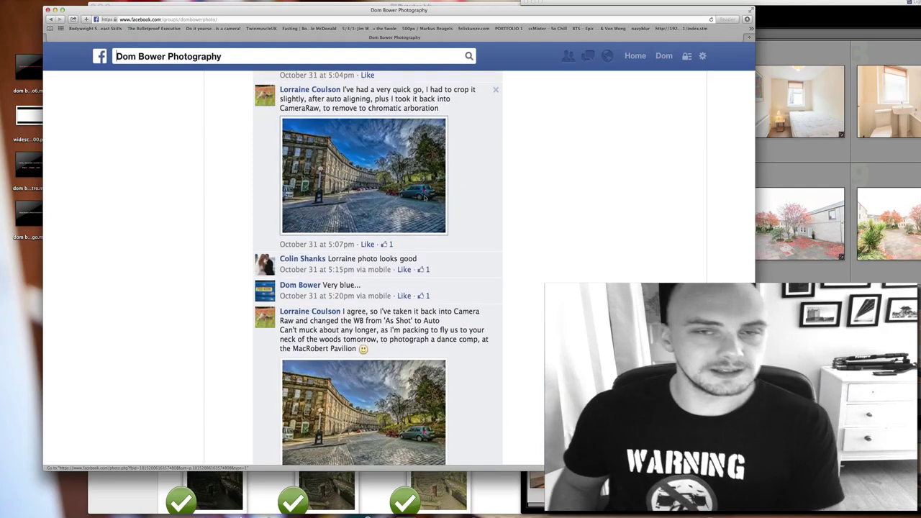
scroll(424, 196, down, 9)
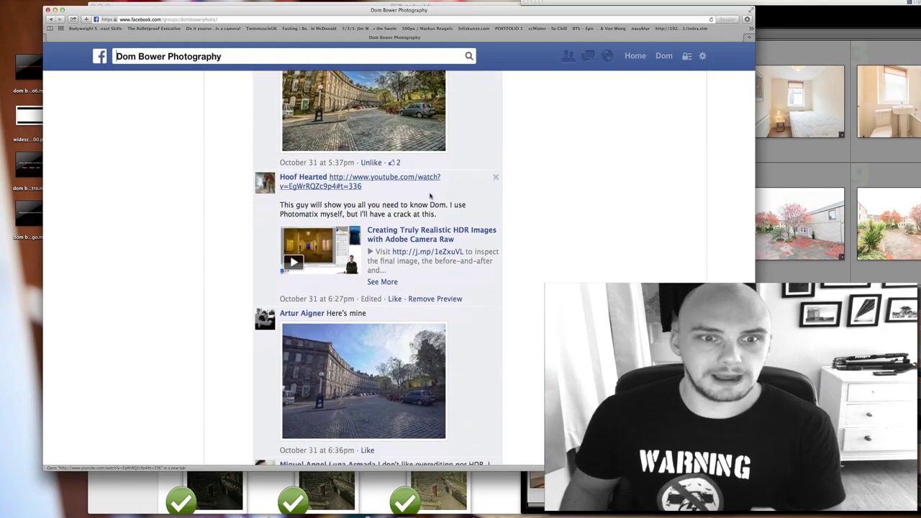
scroll(429, 196, down, 6)
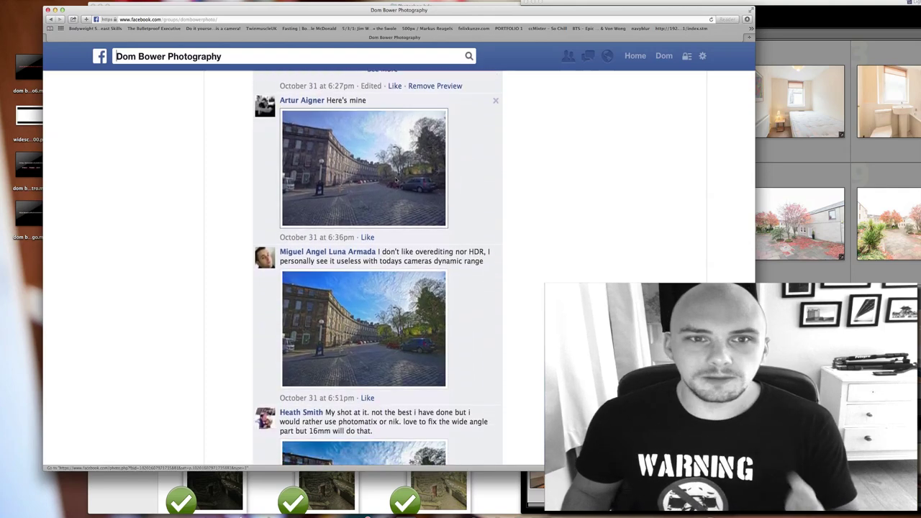
scroll(387, 173, down, 4)
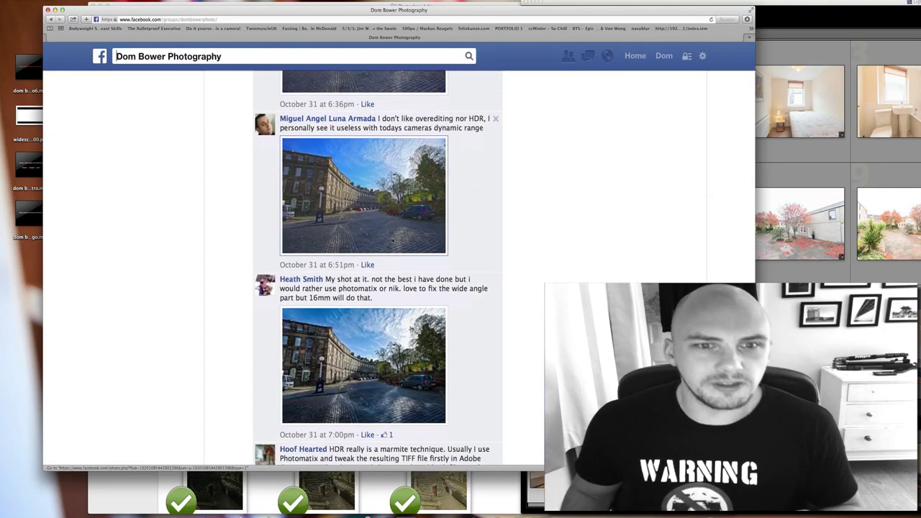
scroll(385, 207, down, 5)
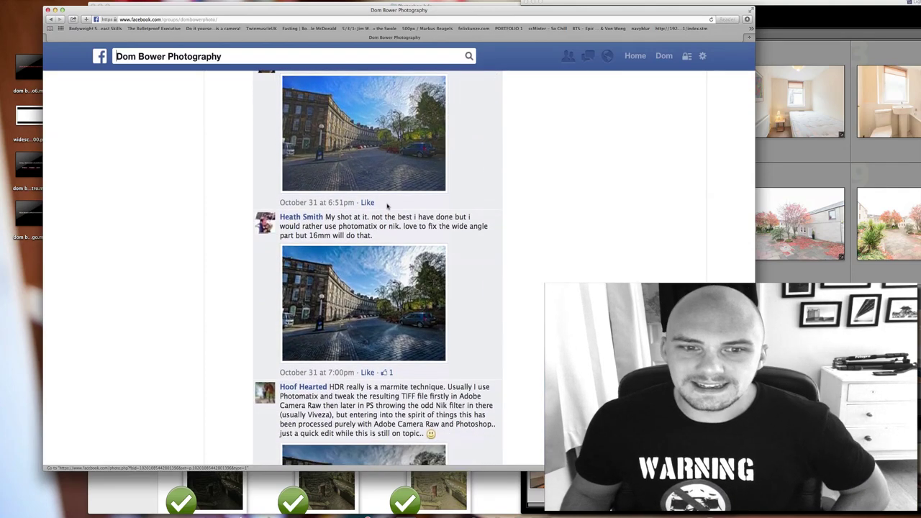
scroll(382, 220, down, 7)
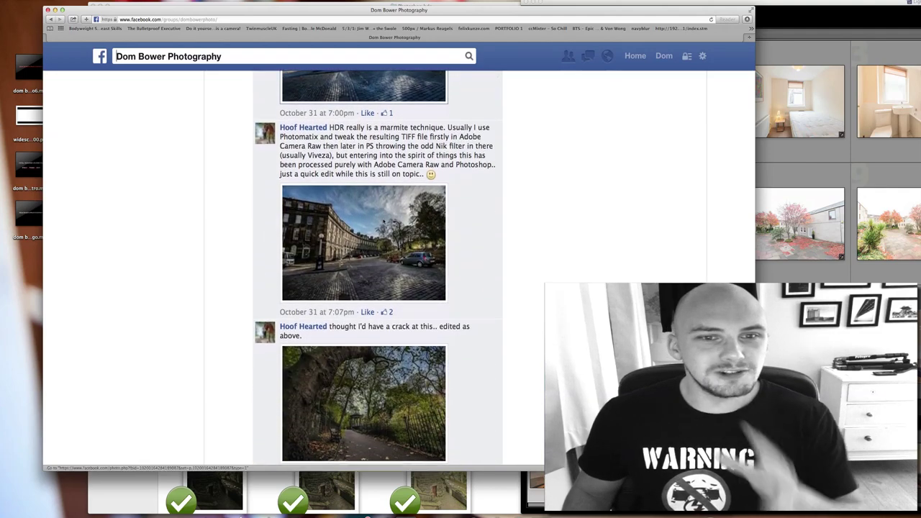
scroll(367, 291, down, 3)
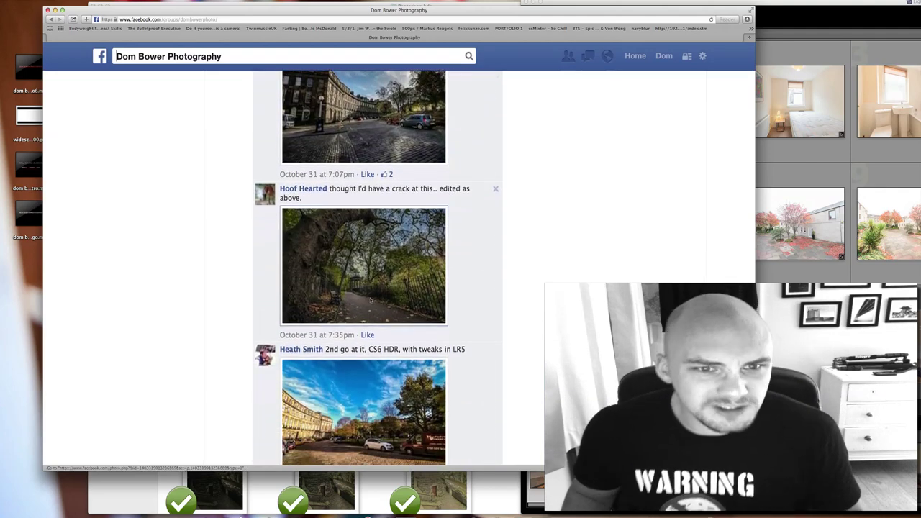
scroll(367, 292, down, 4)
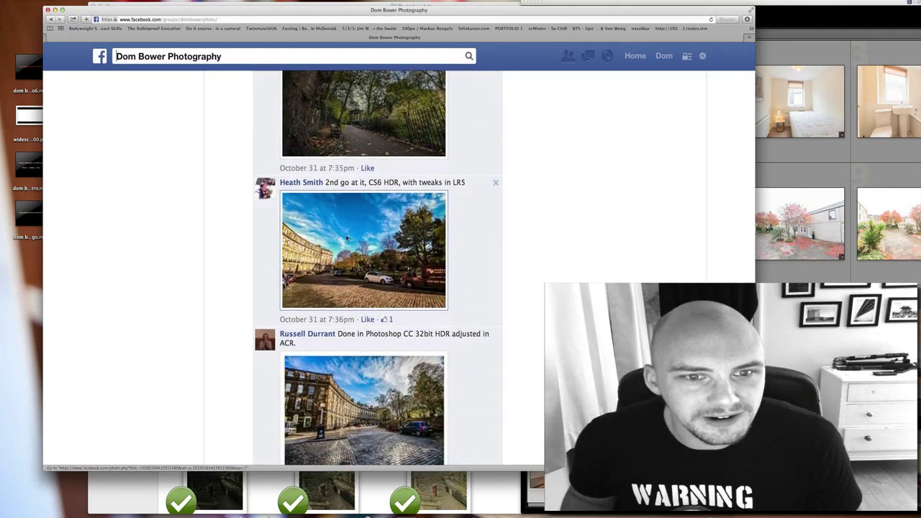
scroll(368, 291, down, 5)
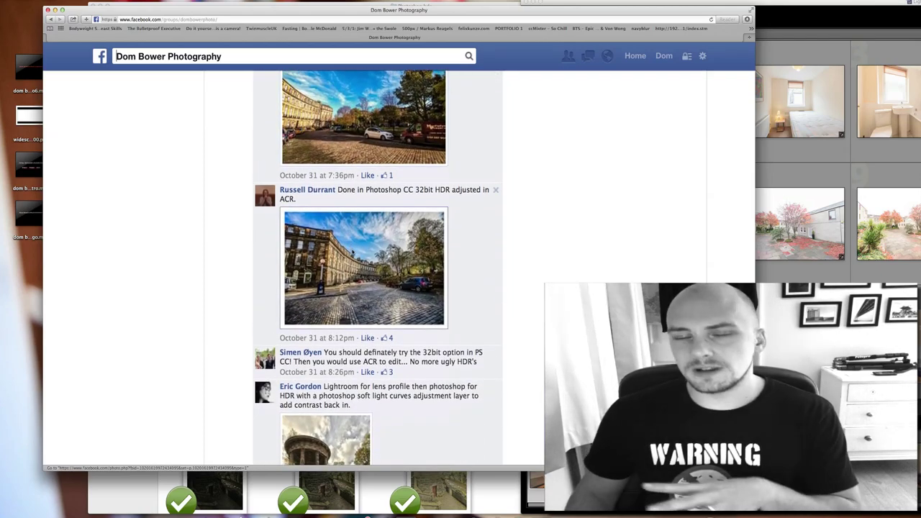
scroll(353, 250, down, 15)
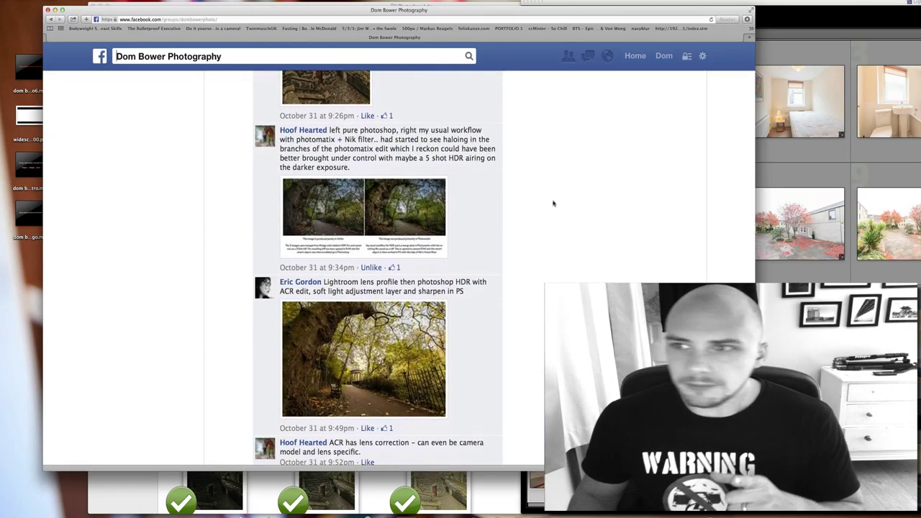
scroll(403, 231, down, 1)
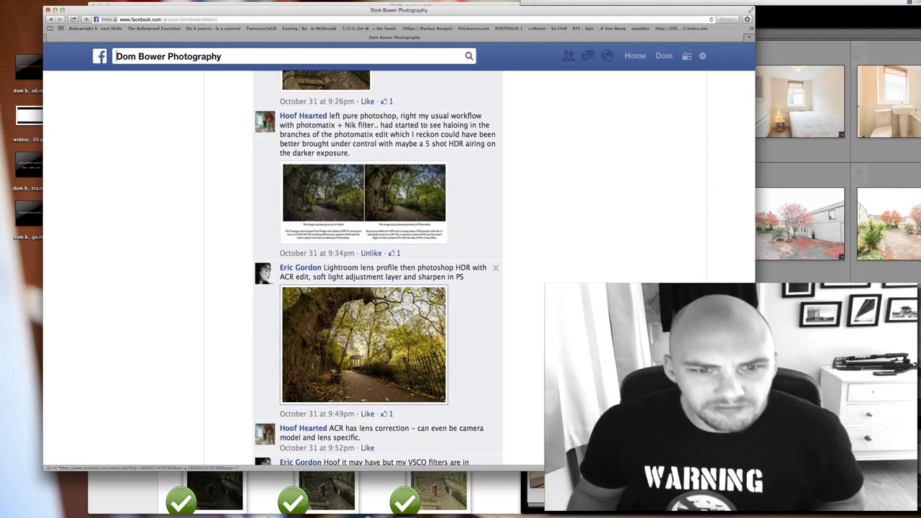
scroll(310, 252, down, 2)
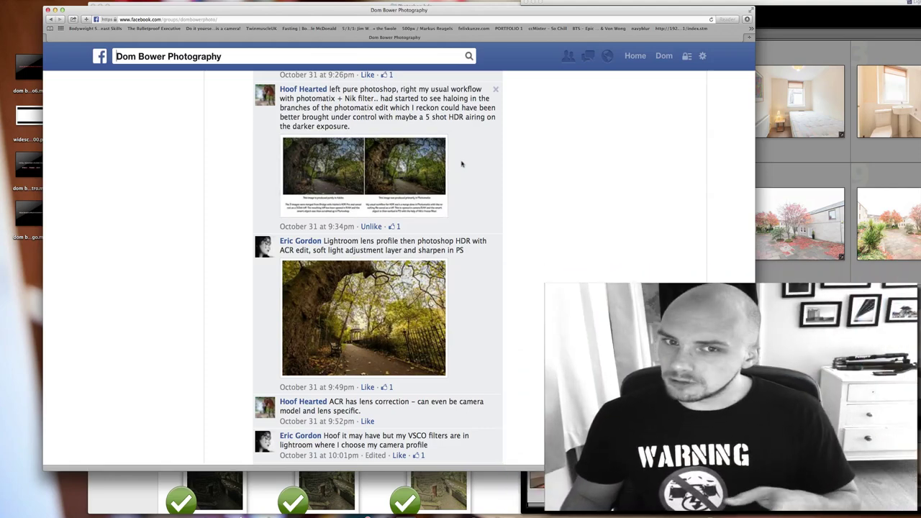
scroll(480, 167, down, 3)
scroll(480, 167, down, 10)
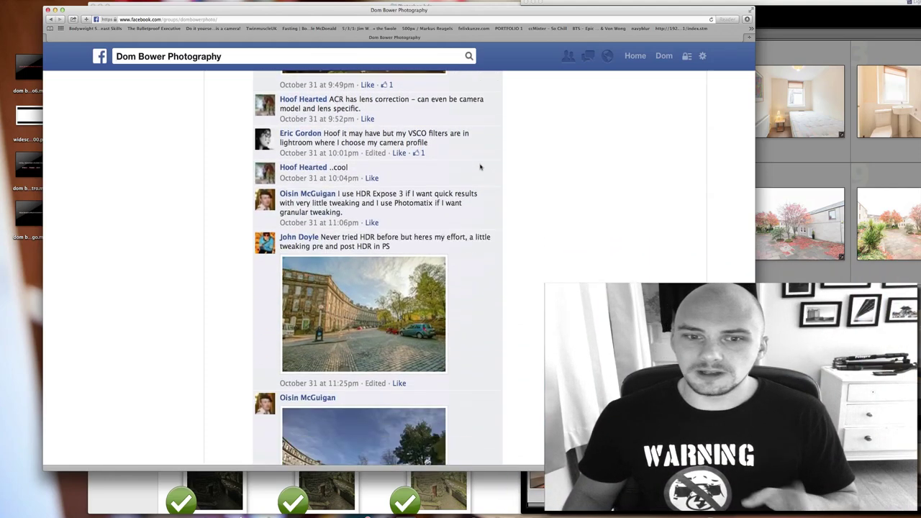
scroll(480, 166, down, 8)
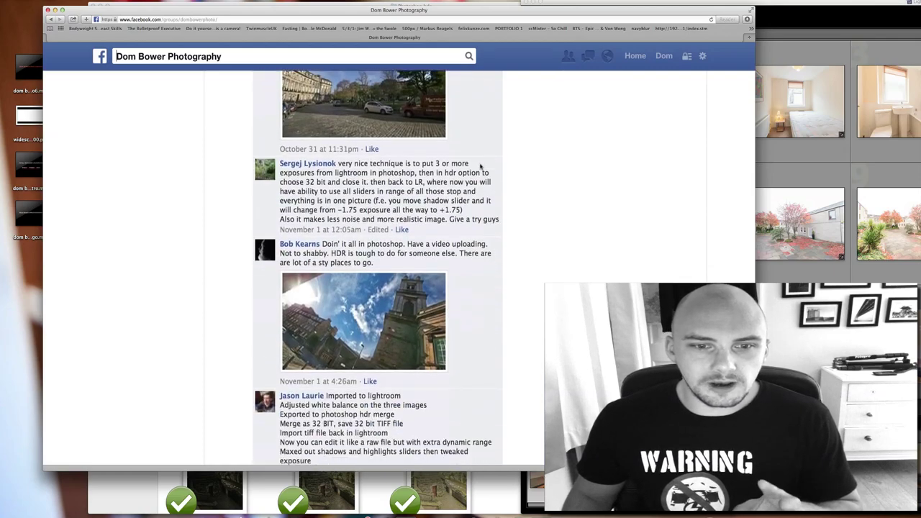
scroll(481, 166, down, 6)
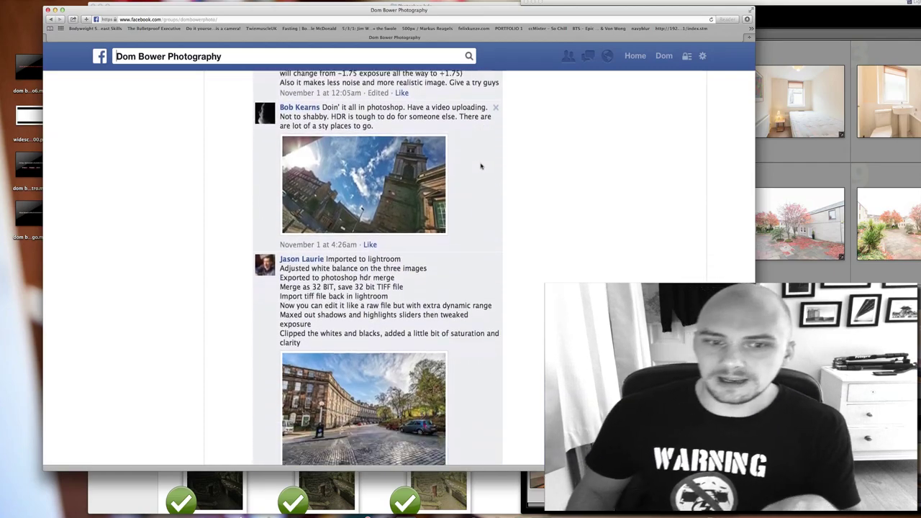
scroll(481, 166, down, 7)
scroll(480, 166, down, 9)
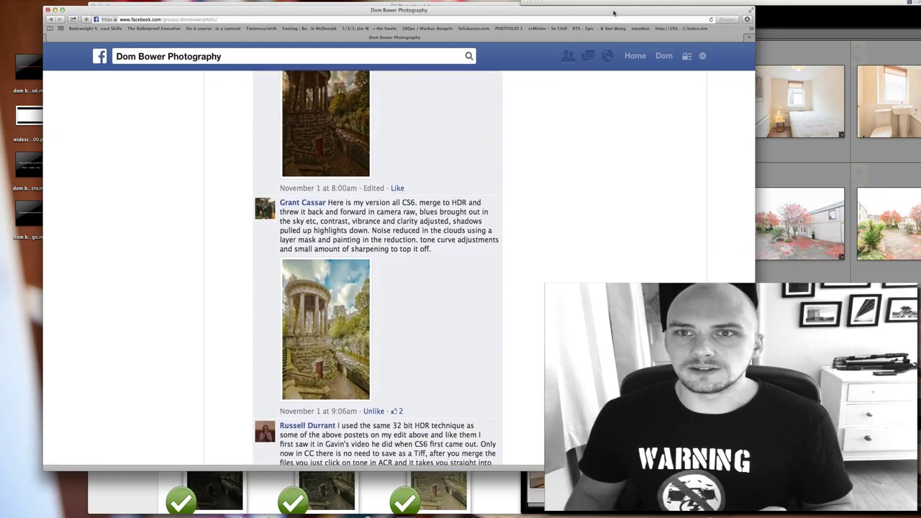
click(791, 22)
click(287, 497)
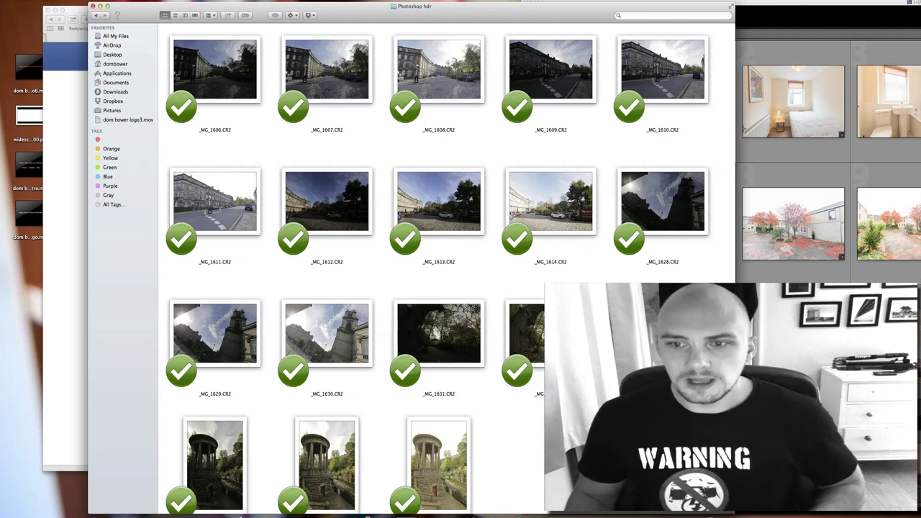
click(536, 385)
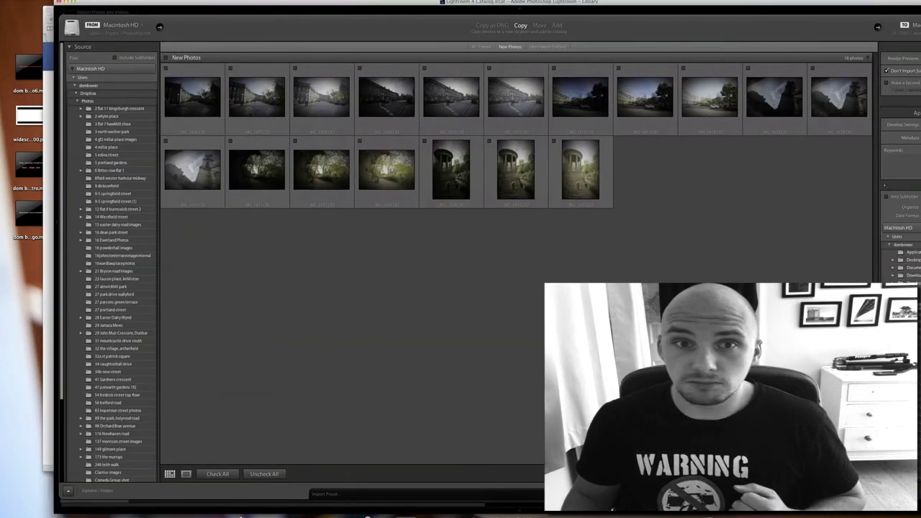
- Import only the tree-arch photo _MG_1632 and open it in the Develop module
click(289, 185)
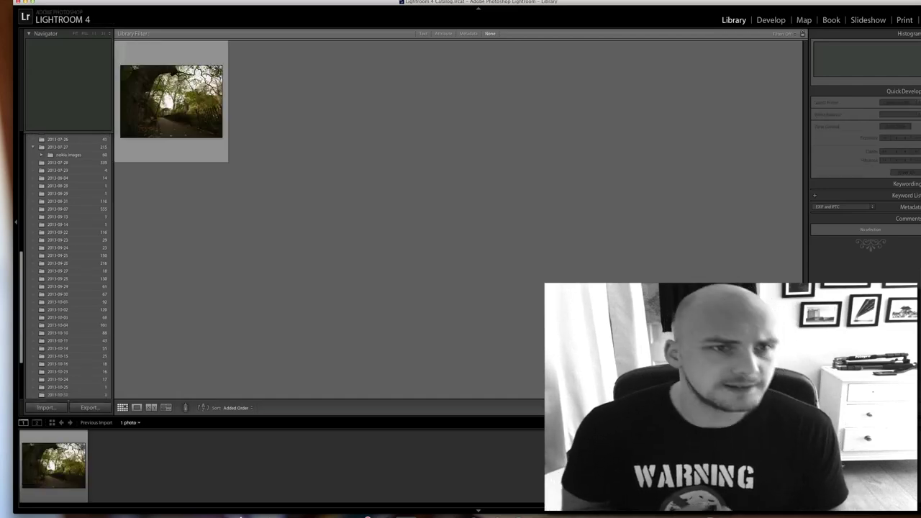
click(223, 131)
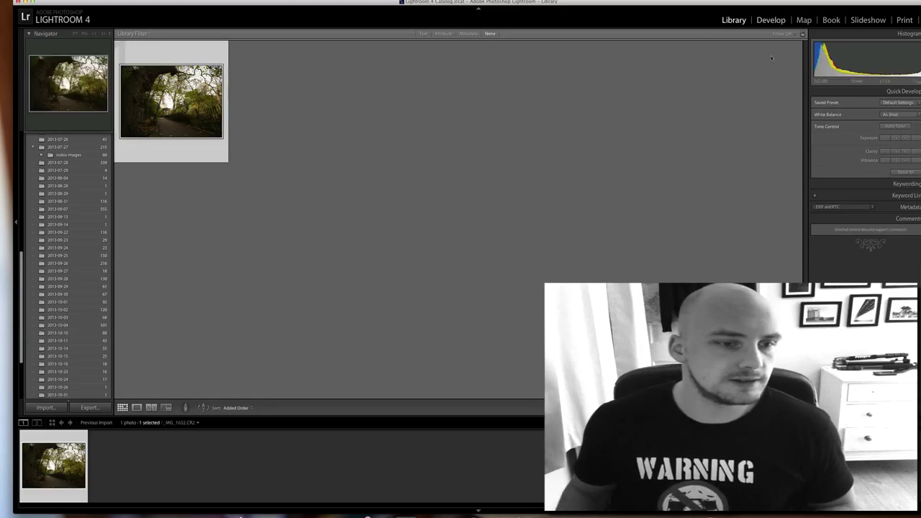
click(770, 20)
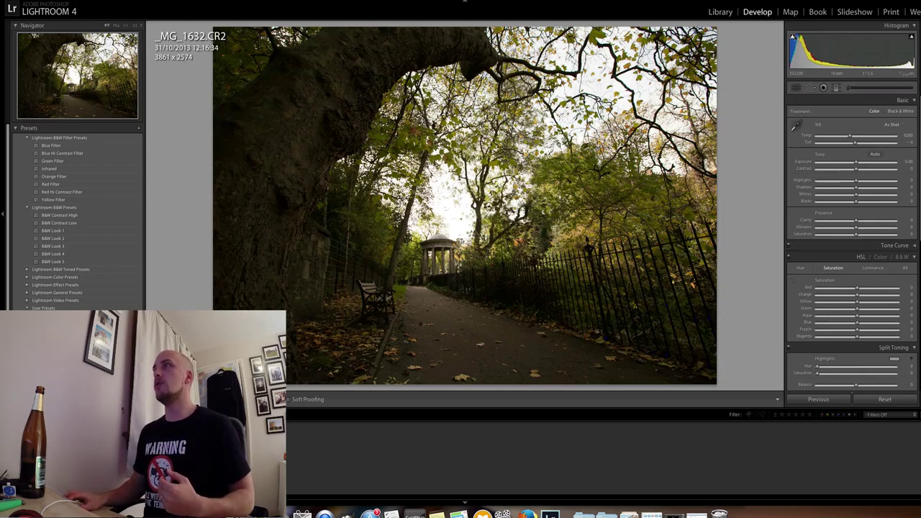
- Turn on the histogram's highlight clipping warning to show the blown-out sky, then scroll toward Camera Calibration
click(911, 36)
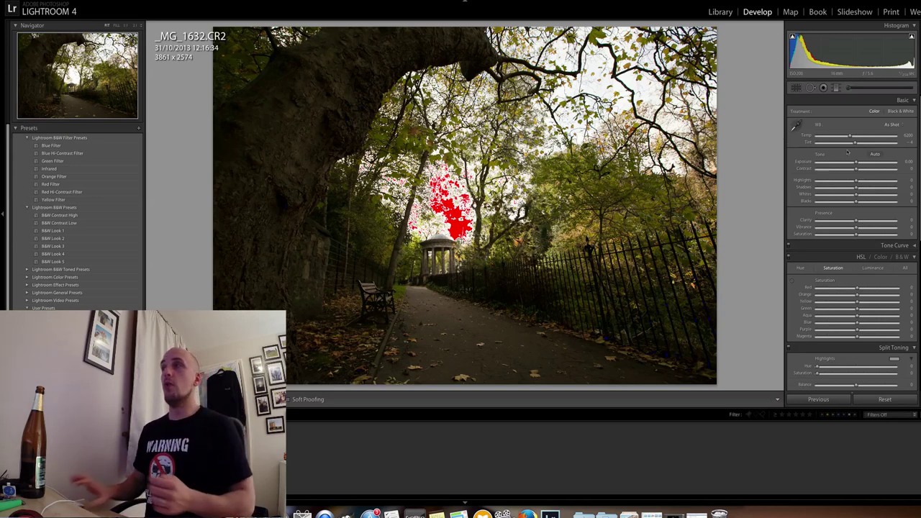
scroll(867, 158, down, 10)
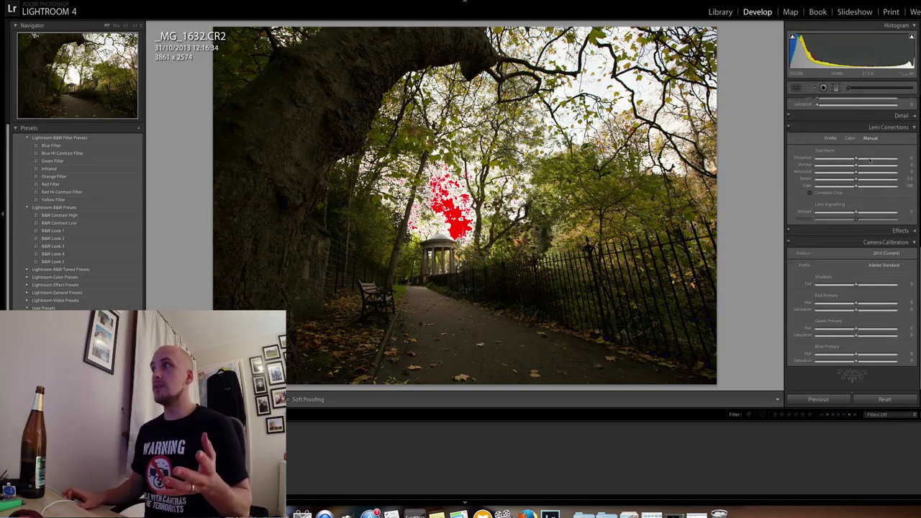
- Change the camera calibration profile from Adobe Standard to Camera Faithful
click(887, 269)
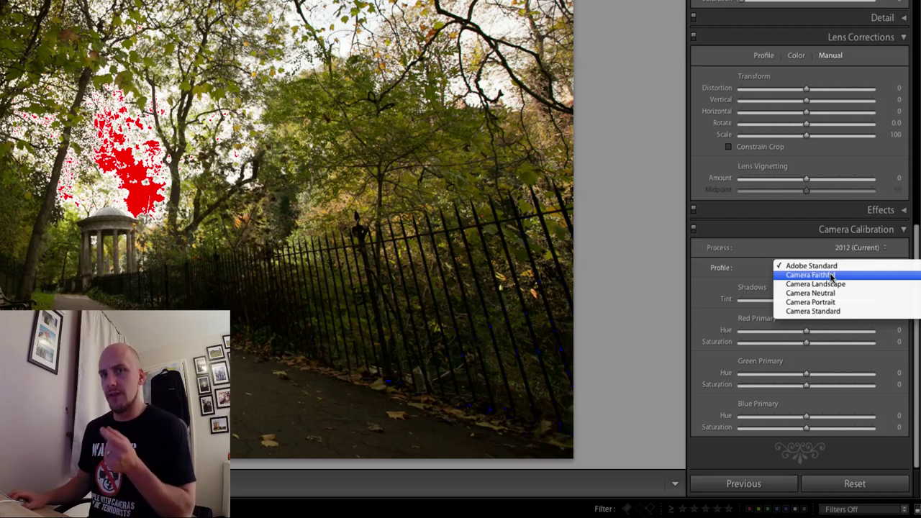
click(831, 276)
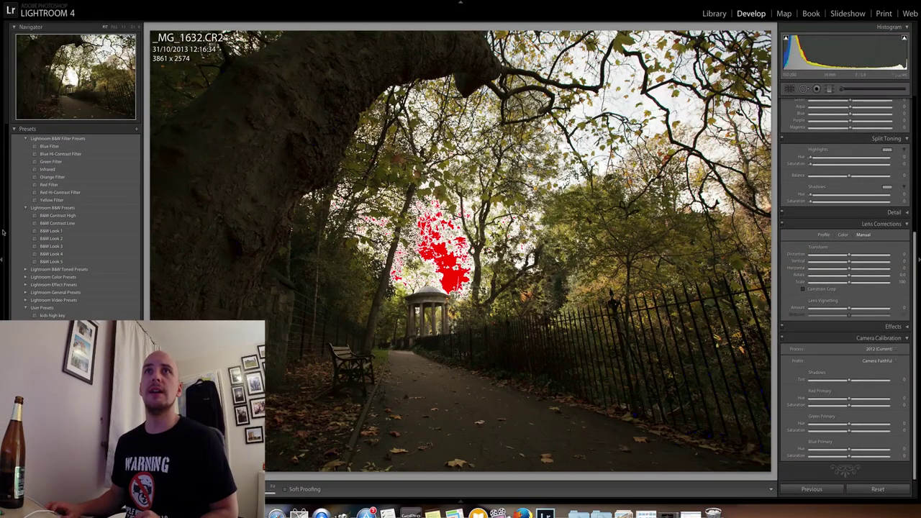
- Collapse the left panel and hide the module picker with F5 for a larger photo view
click(3, 260)
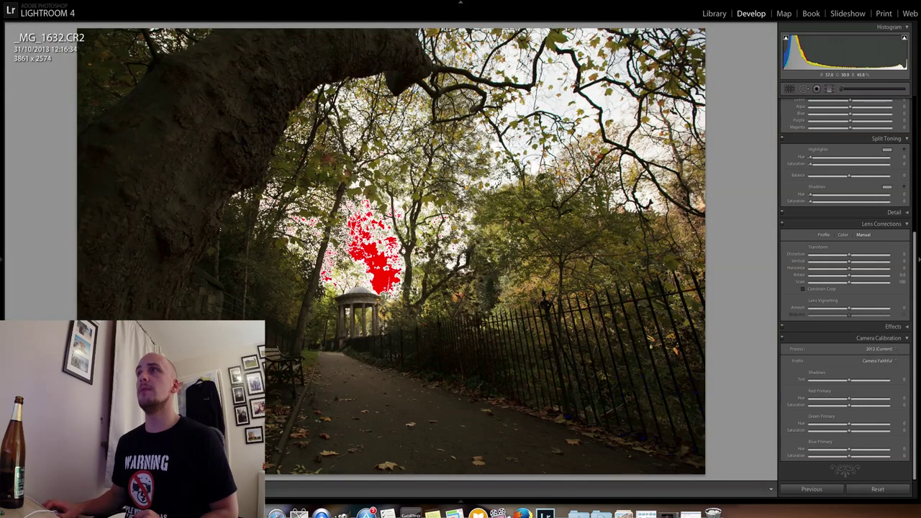
key(F5)
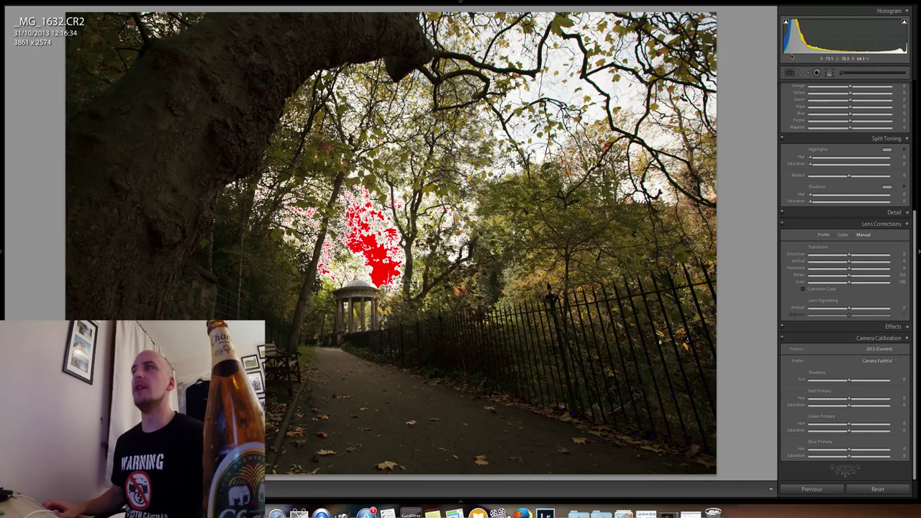
scroll(848, 172, up, 8)
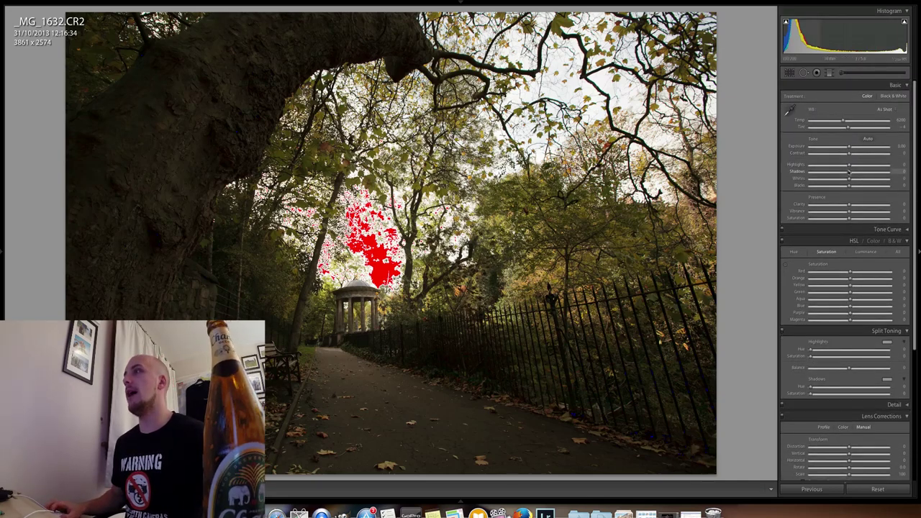
scroll(849, 171, down, 8)
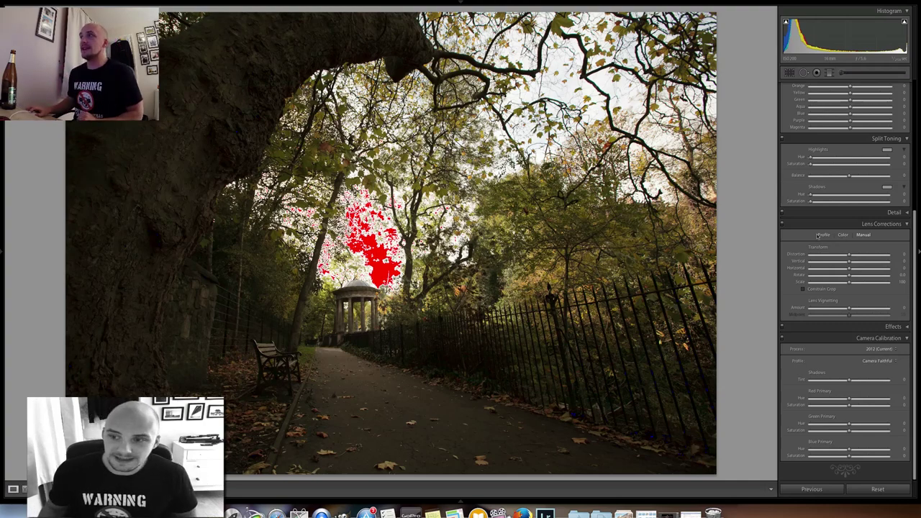
- Enable lens profile corrections and review the Color and Manual lens correction options
click(821, 236)
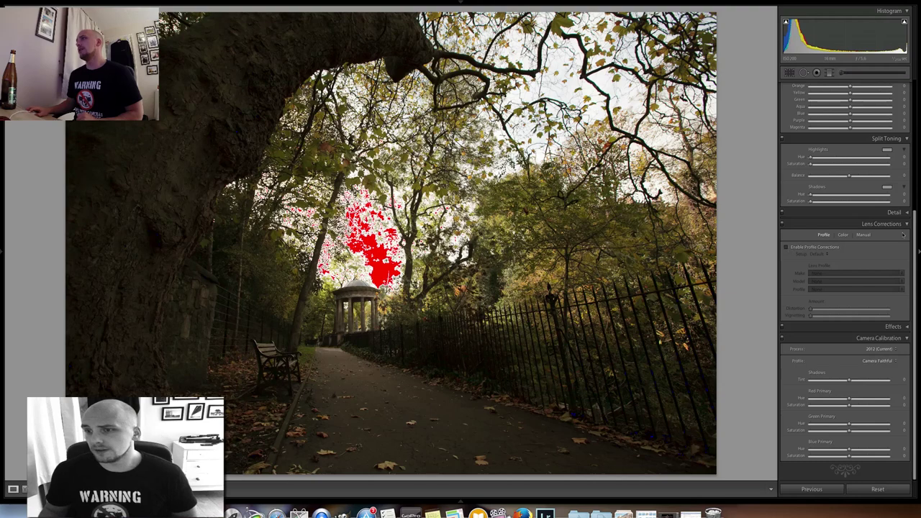
click(786, 246)
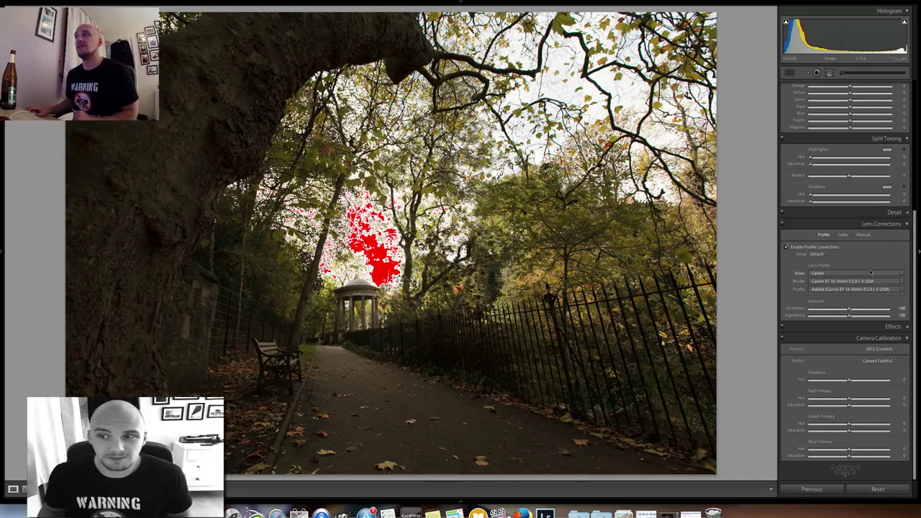
click(842, 235)
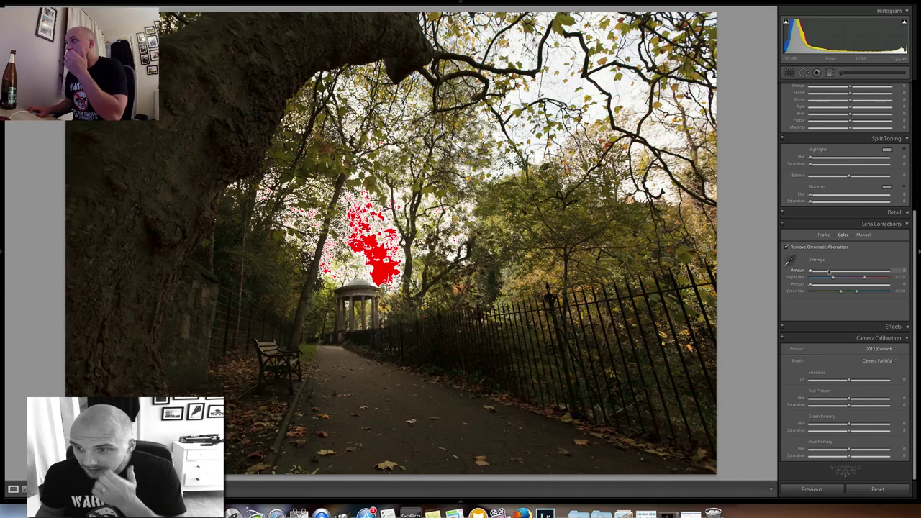
click(863, 235)
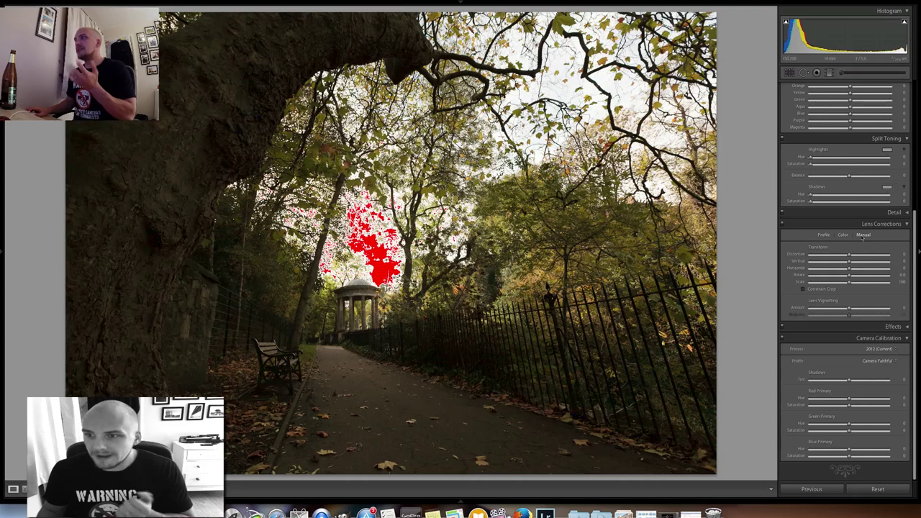
click(843, 235)
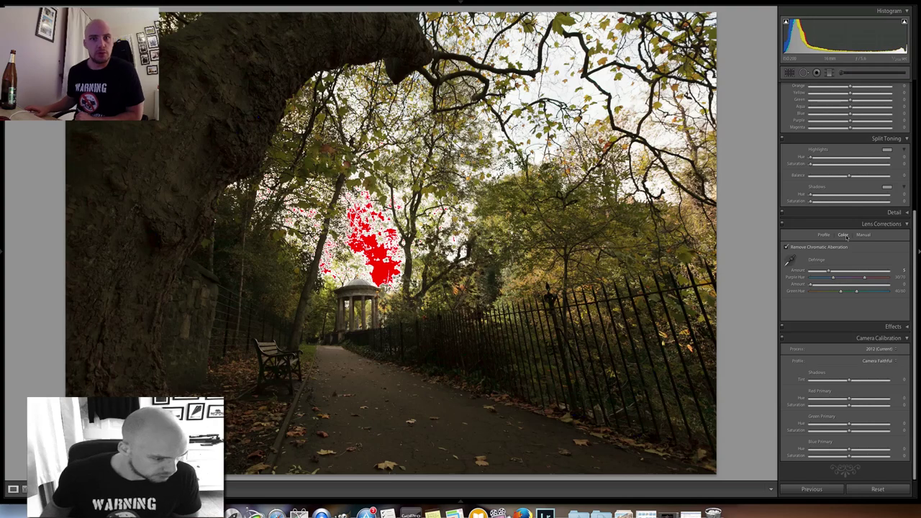
- Collapse the Split Toning, Lens Corrections and Effects panels
click(905, 224)
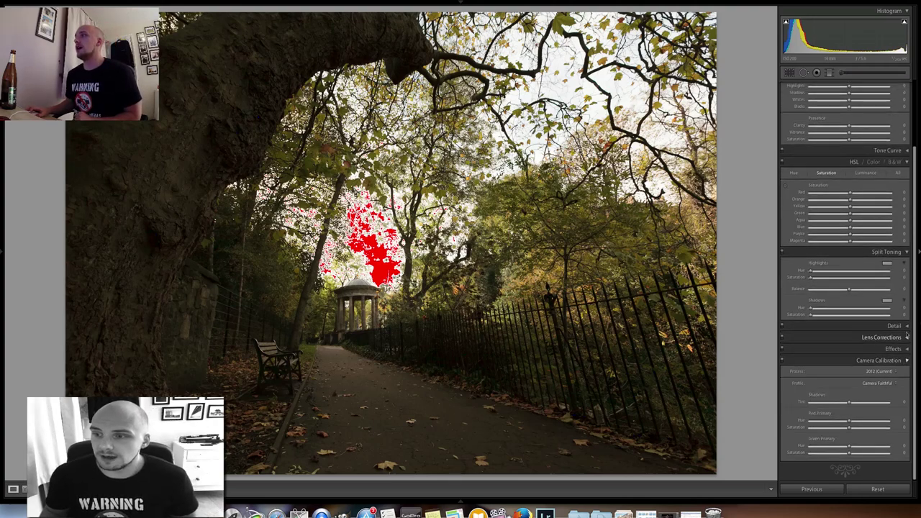
click(906, 337)
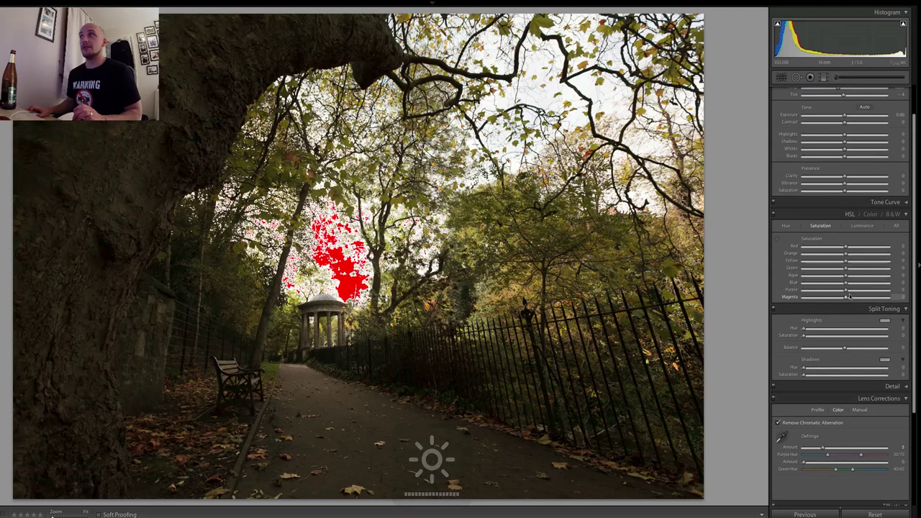
scroll(849, 296, up, 2)
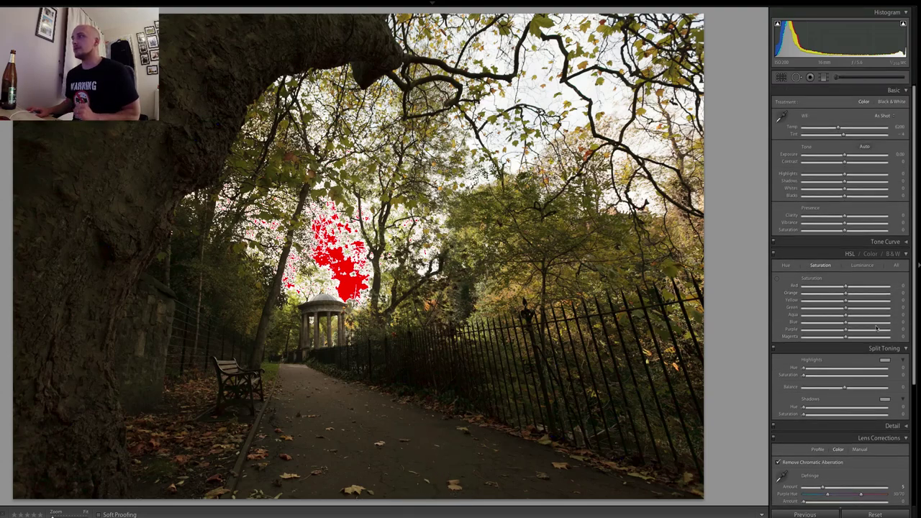
scroll(885, 331, down, 1)
click(906, 331)
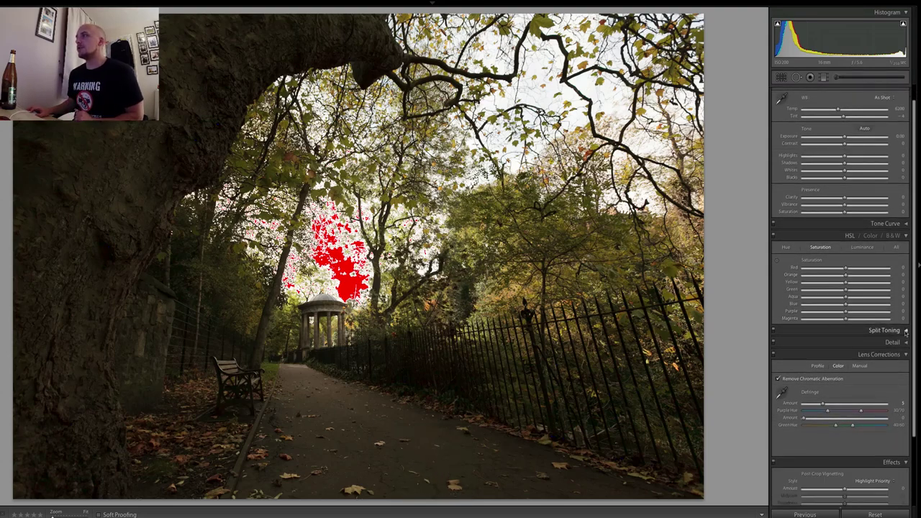
click(905, 354)
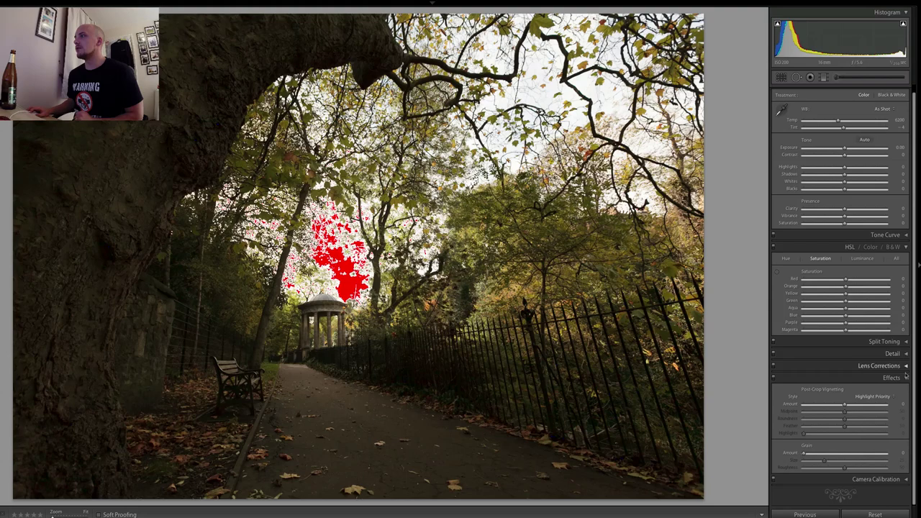
click(905, 383)
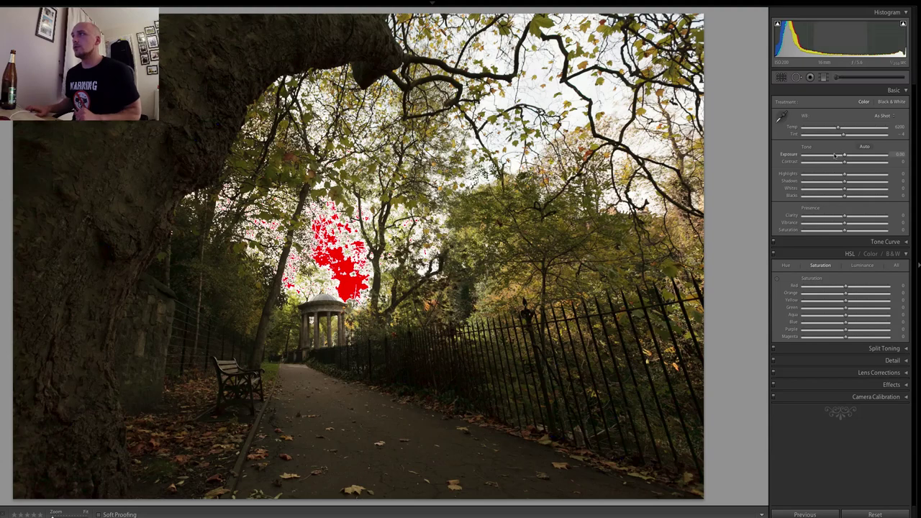
- Set Highlights to -75 and raise Exposure to +0.70 in the Basic panel
drag(845, 174, 812, 176)
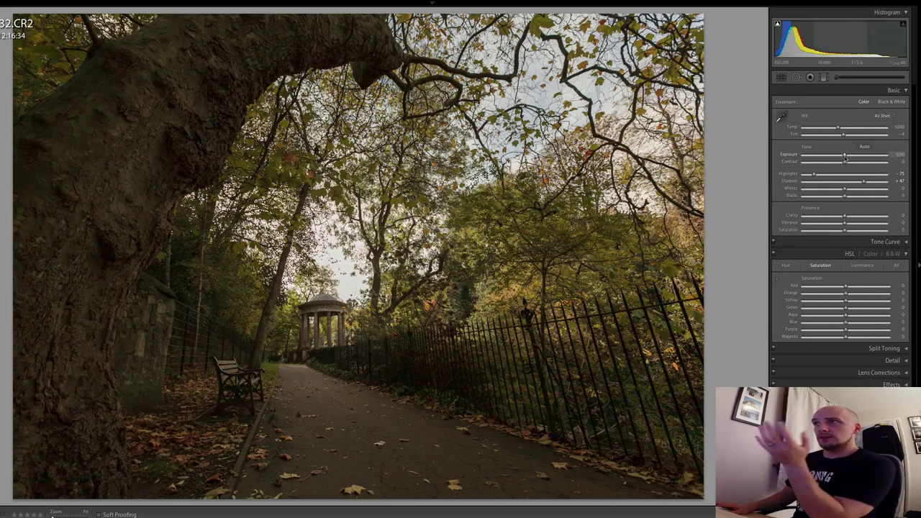
drag(845, 157, 850, 156)
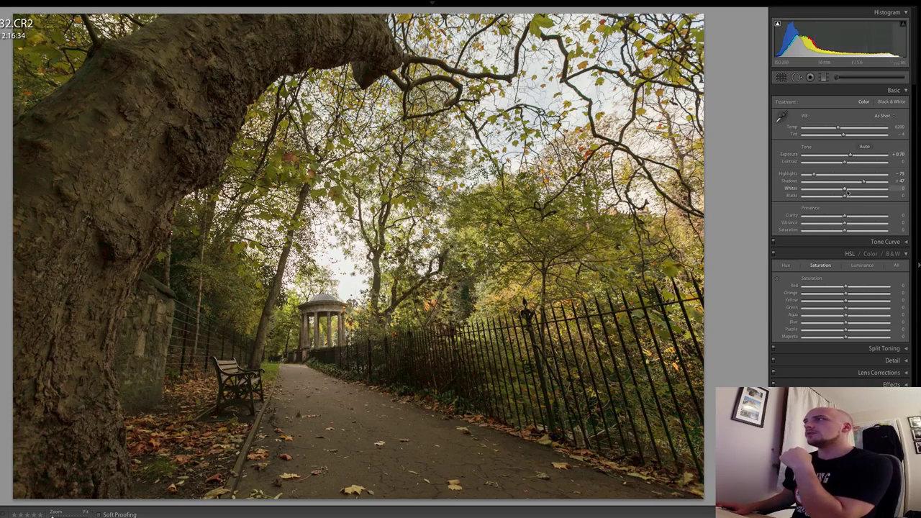
- Set Whites to -3, Clarity to +17 and Vibrance to +20
drag(822, 194, 845, 204)
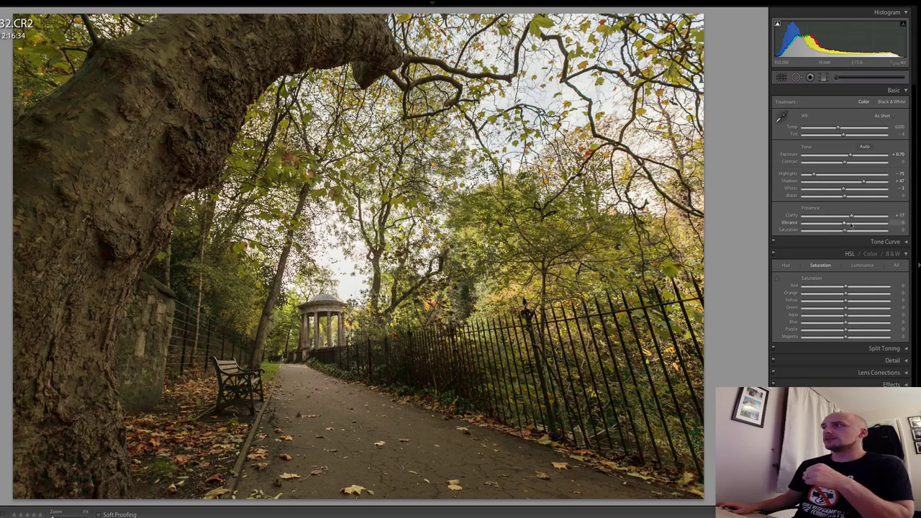
click(851, 225)
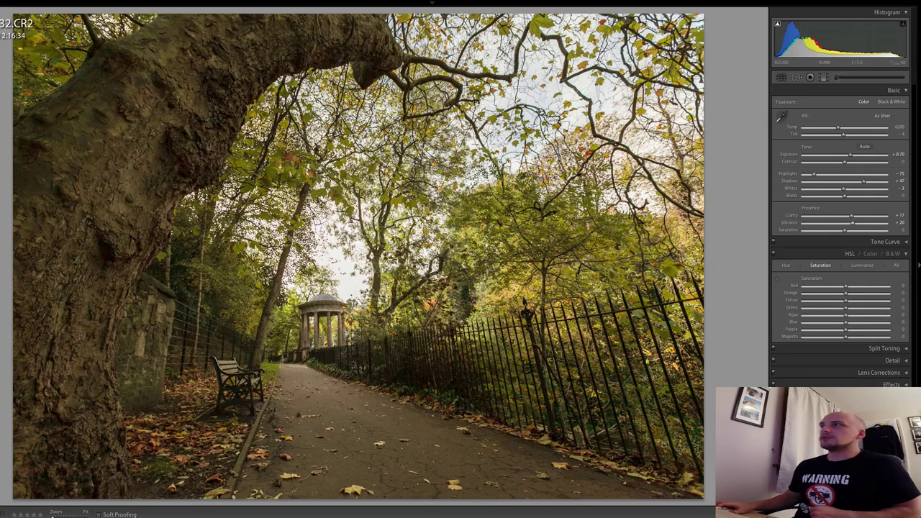
- Add an Adjustment Brush stroke from the Shadows preset with Highlights about -20 and more saturation
click(838, 78)
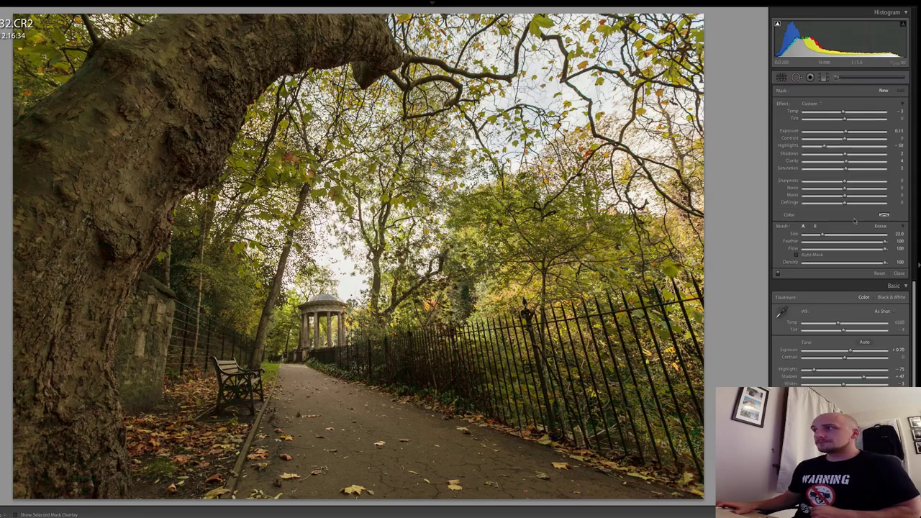
scroll(754, 122, down, 1)
click(810, 104)
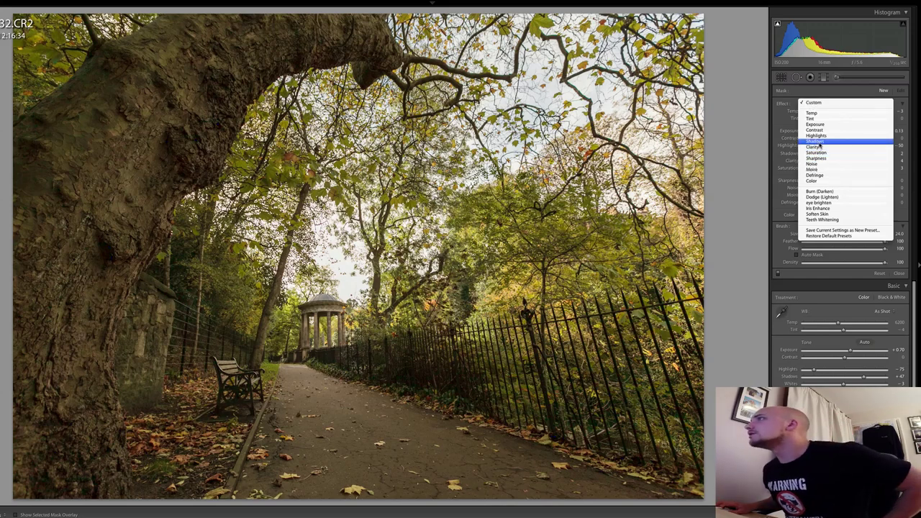
click(815, 141)
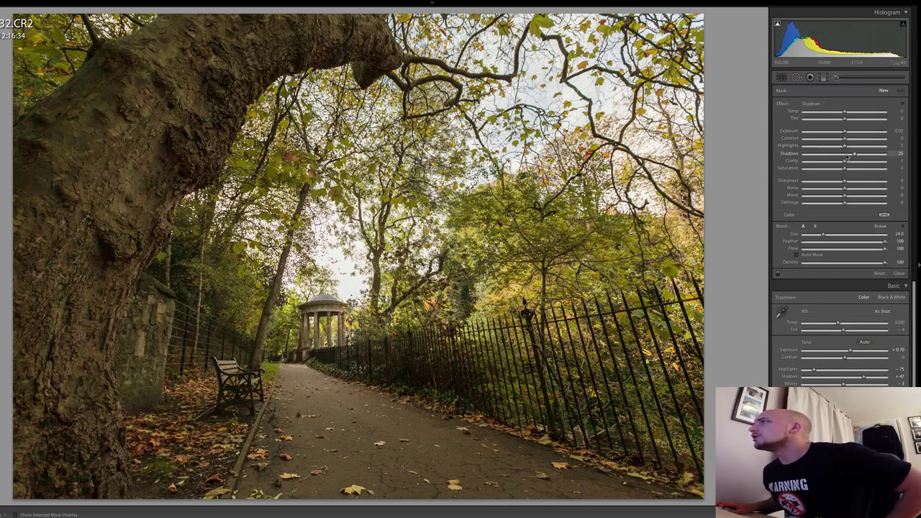
drag(844, 146, 836, 147)
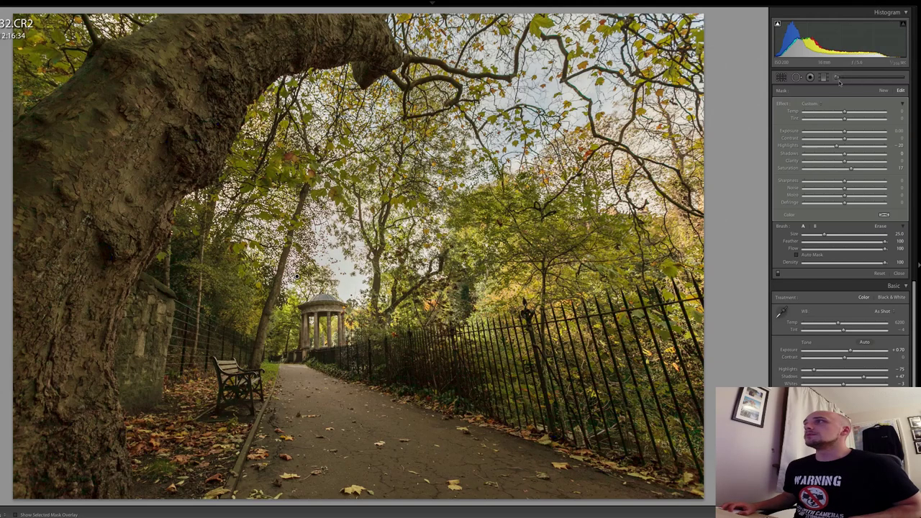
click(837, 78)
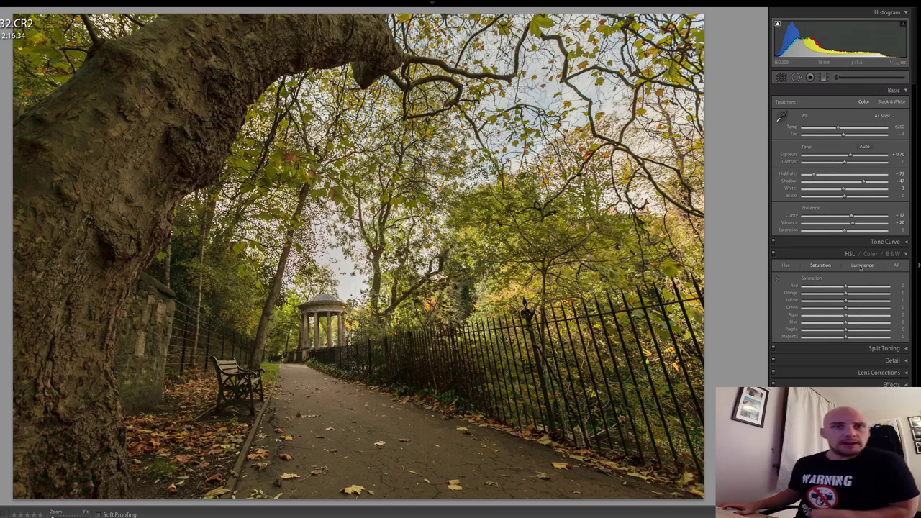
- In HSL Saturation, boost Orange and Yellow, mute Purple, and adjust Aqua
click(862, 265)
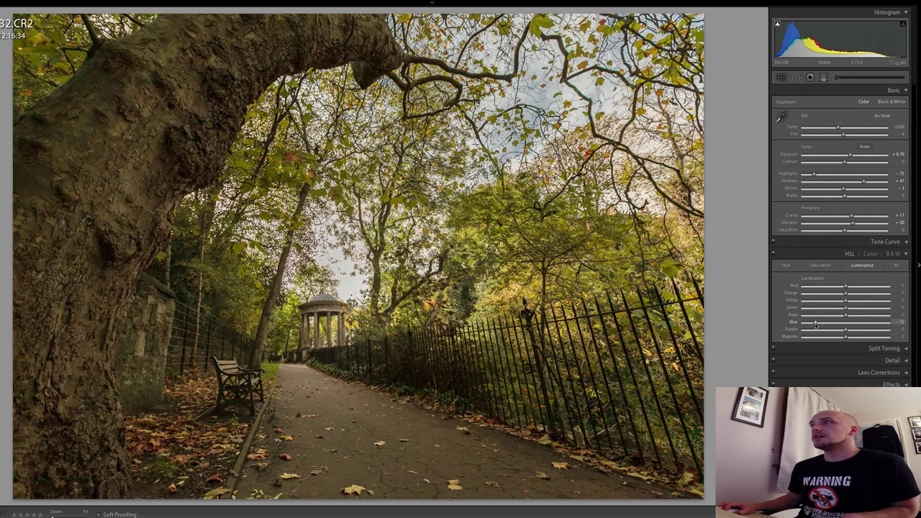
click(819, 265)
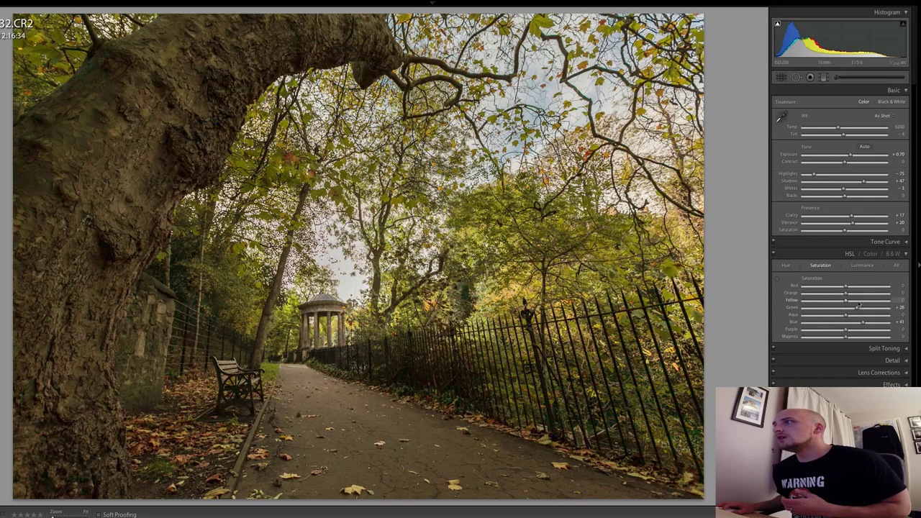
click(858, 300)
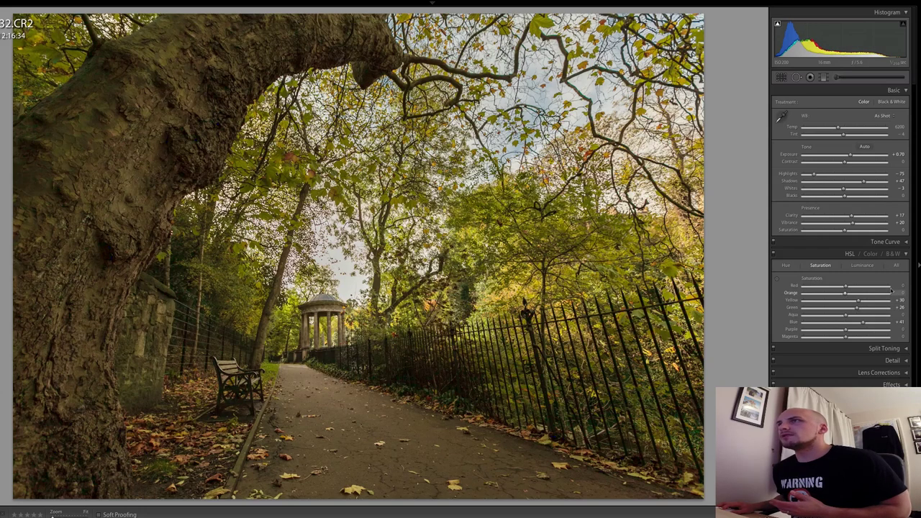
drag(898, 291, 855, 300)
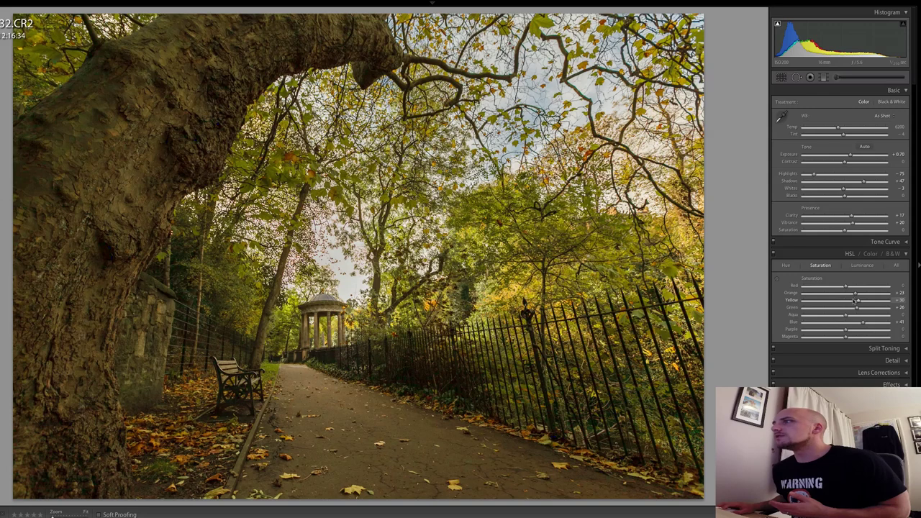
click(807, 331)
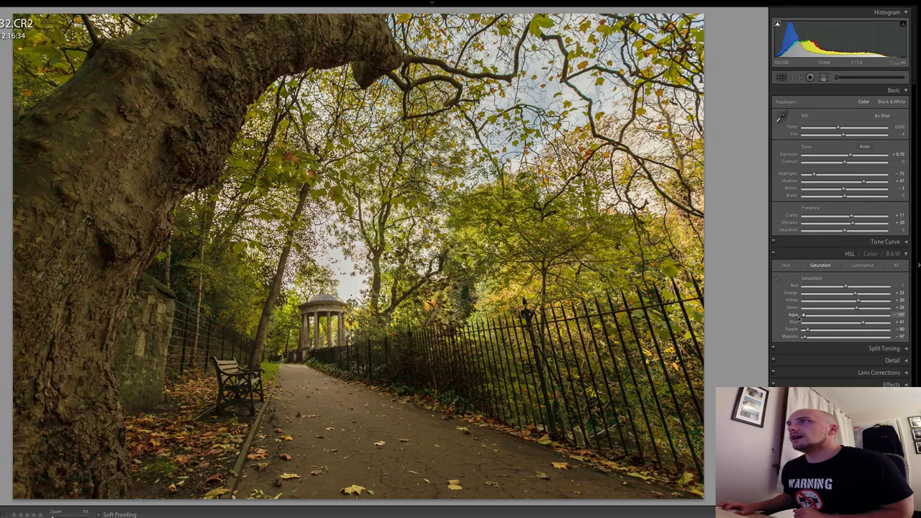
drag(799, 318, 887, 319)
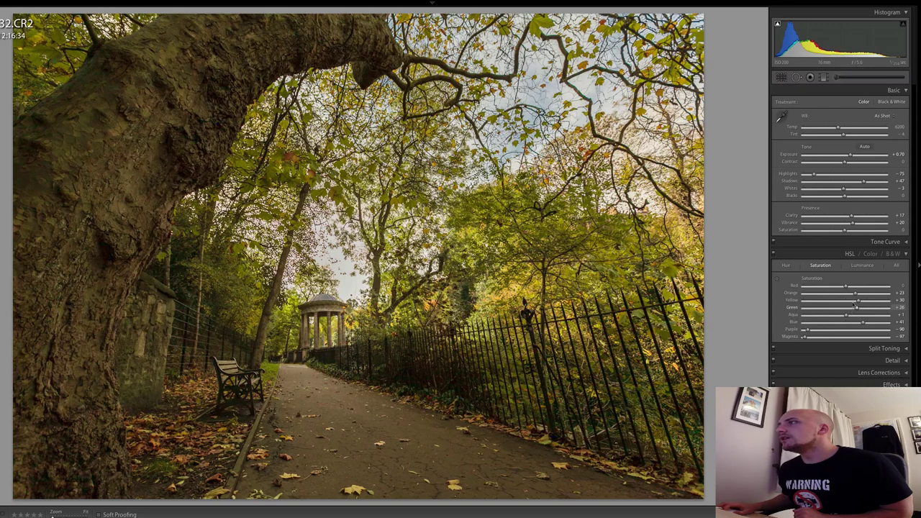
click(862, 266)
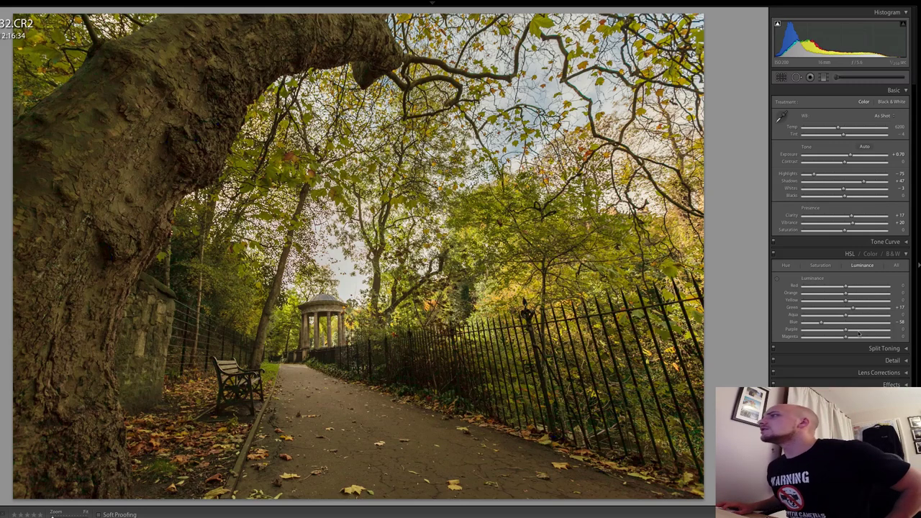
- Raise HSL Yellow luminance to +21 and deepen Blacks to -13 while checking shadow clipping
mouse_move(850, 304)
mouse_down()
mouse_move(801, 304)
mouse_move(874, 305)
mouse_move(853, 305)
mouse_up()
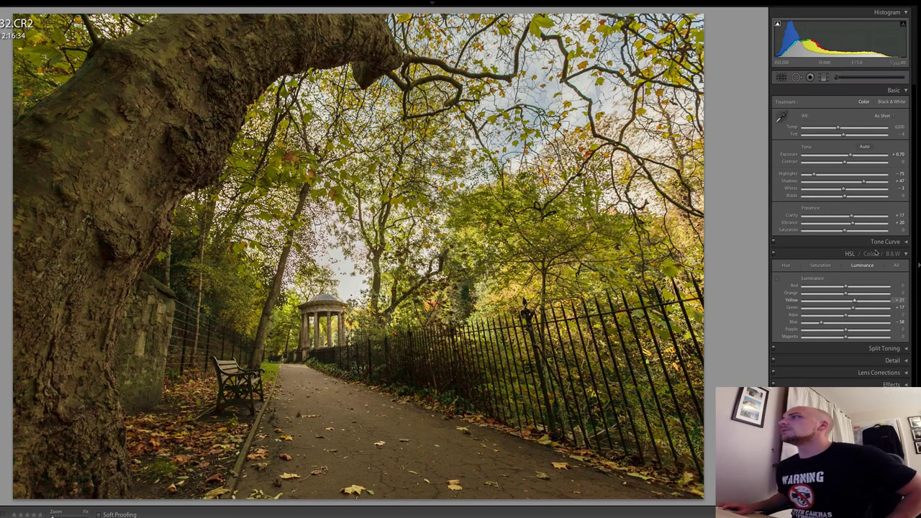
click(904, 349)
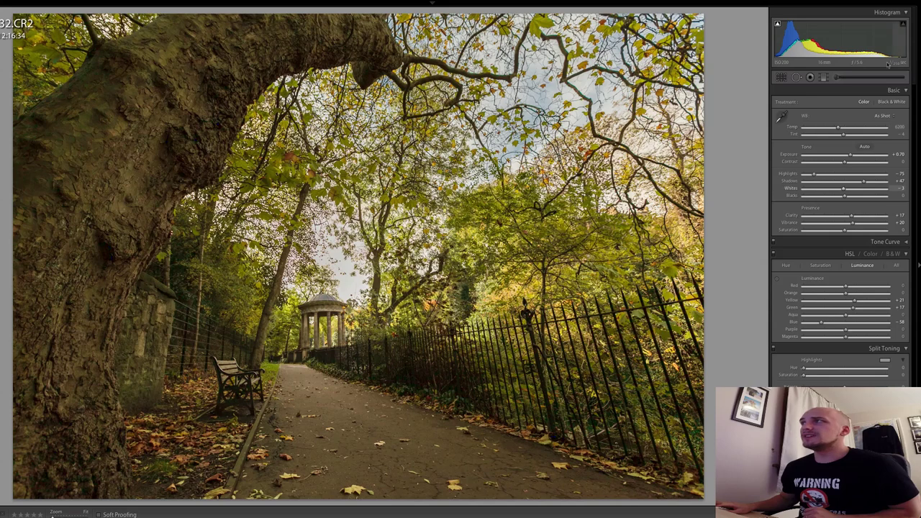
mouse_move(845, 200)
mouse_down()
mouse_move(825, 199)
mouse_move(842, 199)
mouse_up()
key(j)
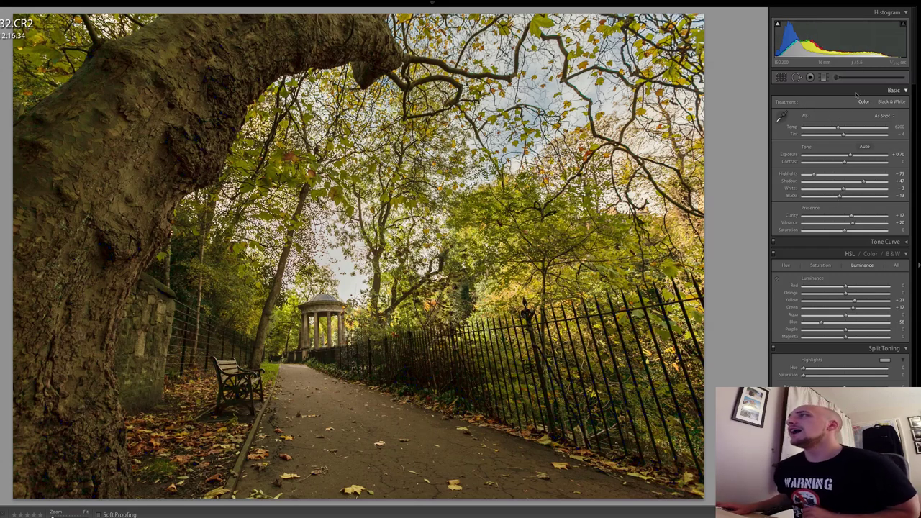
- Paint an Adjustment Brush effect (Clarity +33, Saturation 9, Exposure 0.14) over the arching tree trunk
click(836, 76)
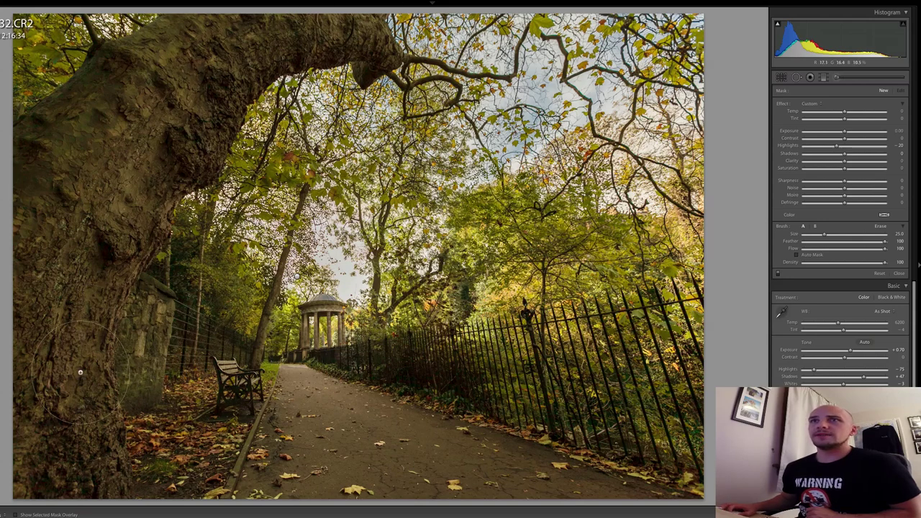
scroll(261, 39, down, 1)
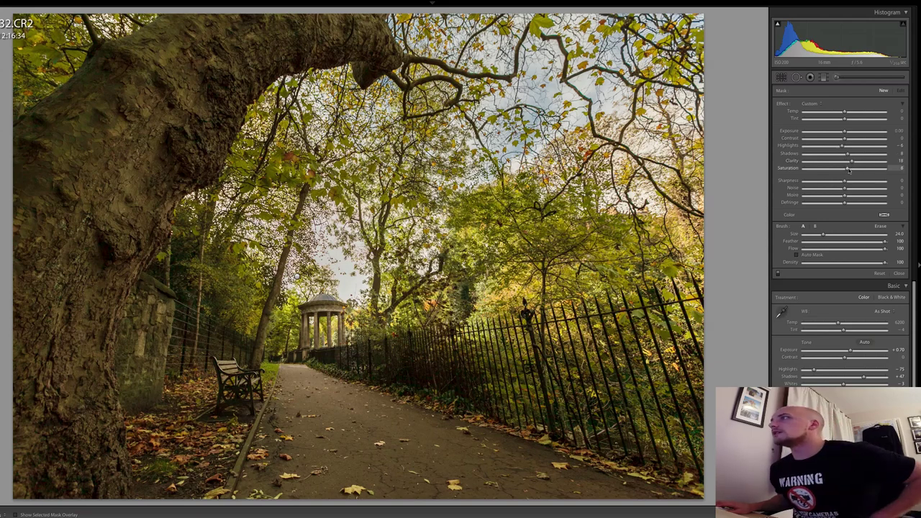
drag(844, 168, 848, 168)
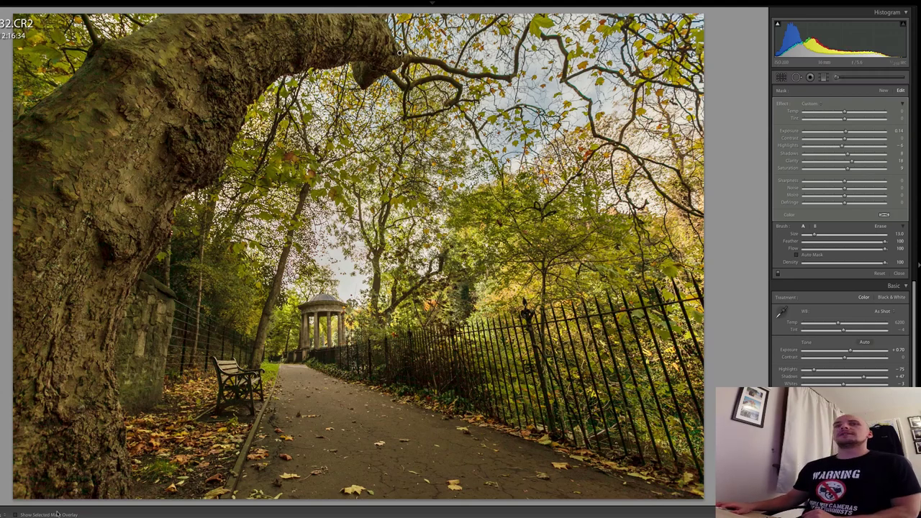
- Pull Highlights down to -91, set Contrast to +10 and Vibrance to +45
key(F7)
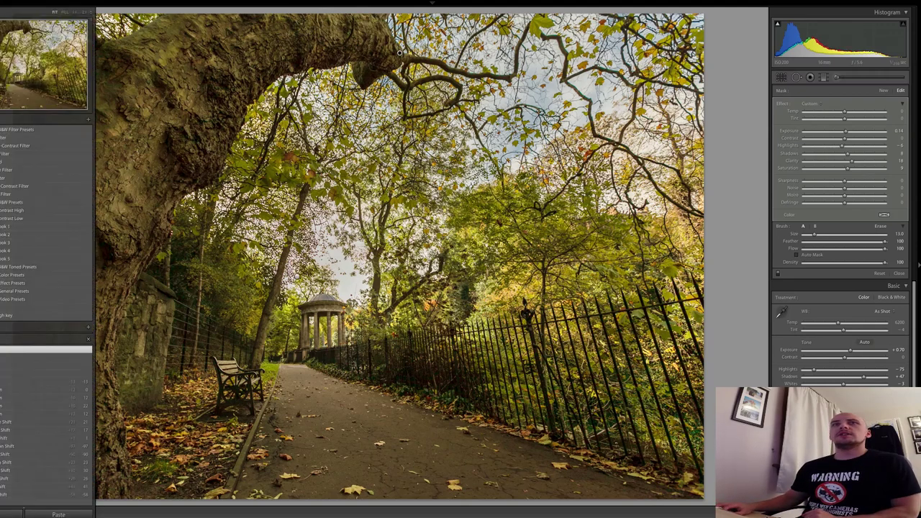
mouse_move(338, 515)
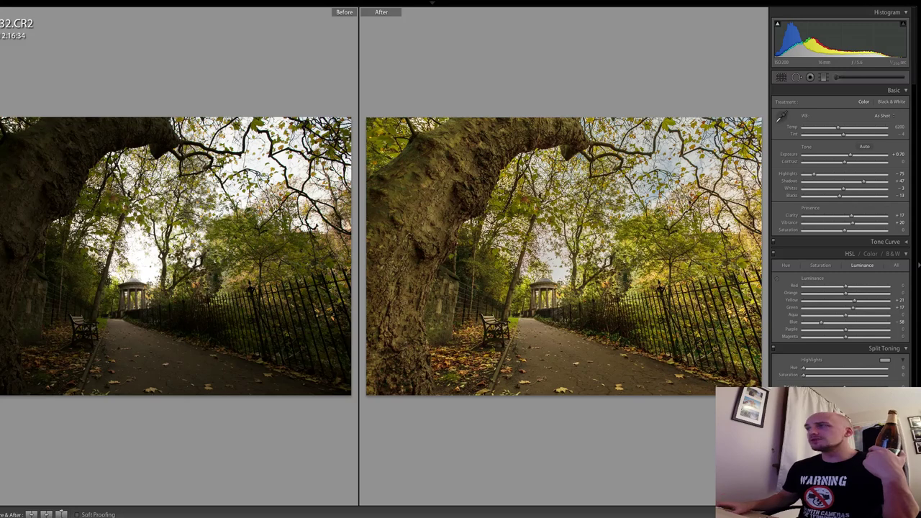
click(826, 267)
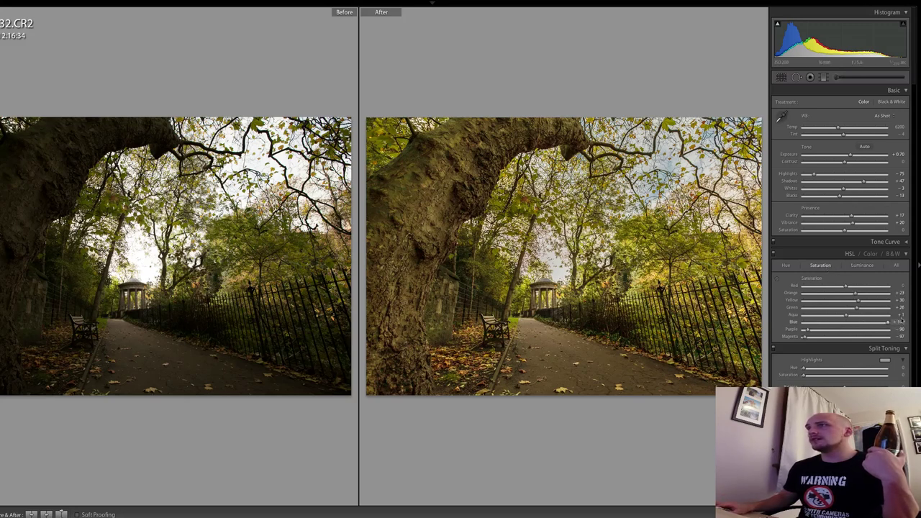
click(861, 265)
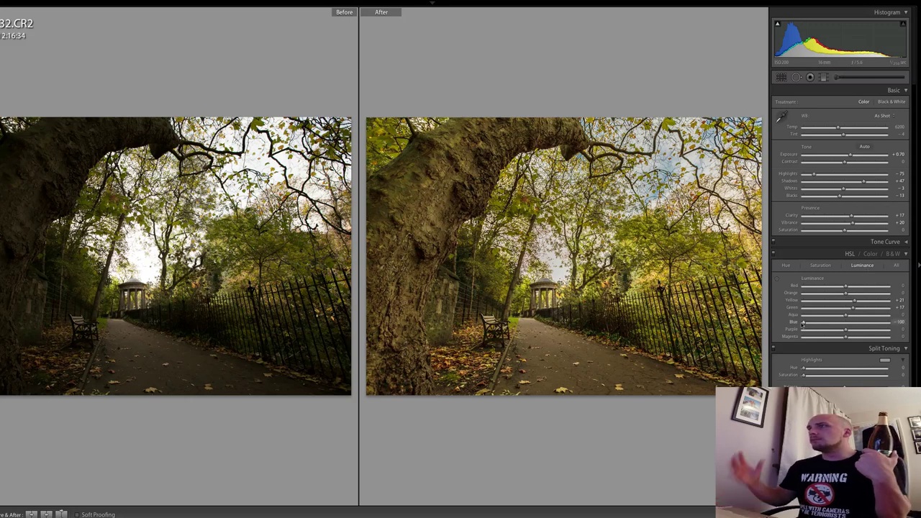
drag(813, 175, 804, 175)
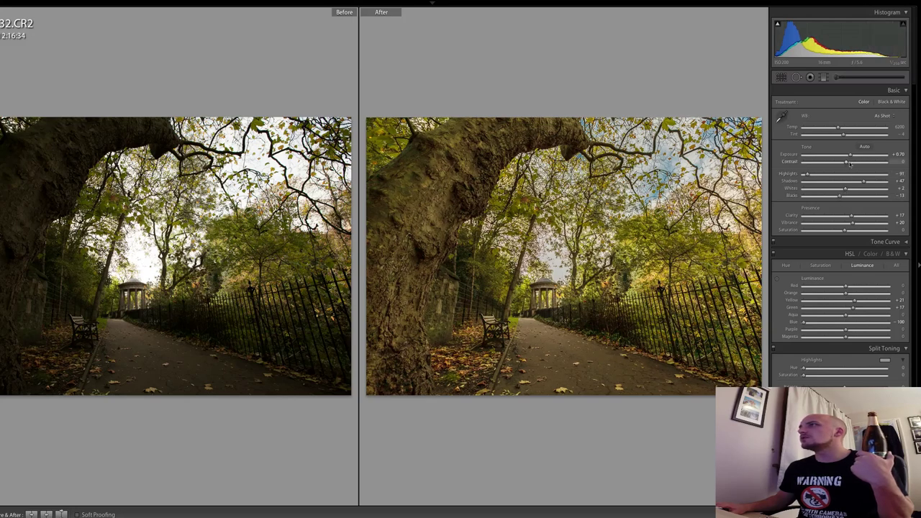
click(850, 164)
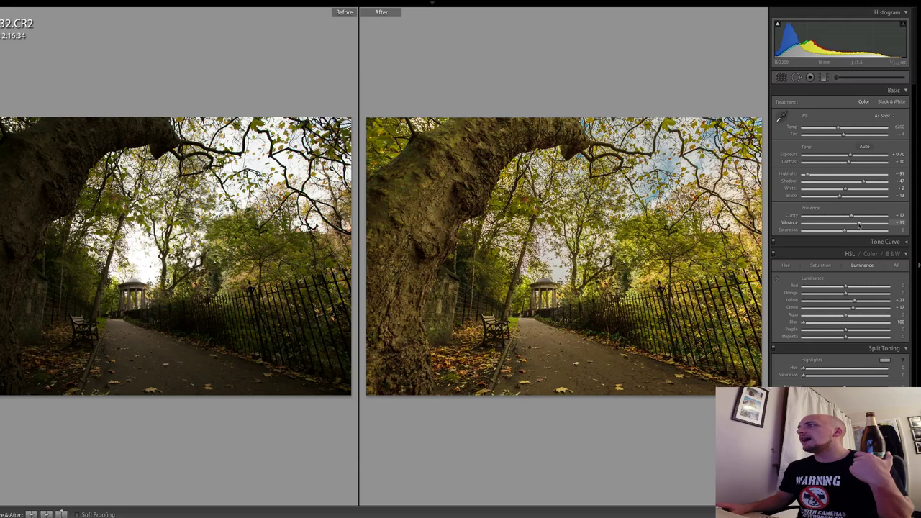
drag(858, 225, 863, 225)
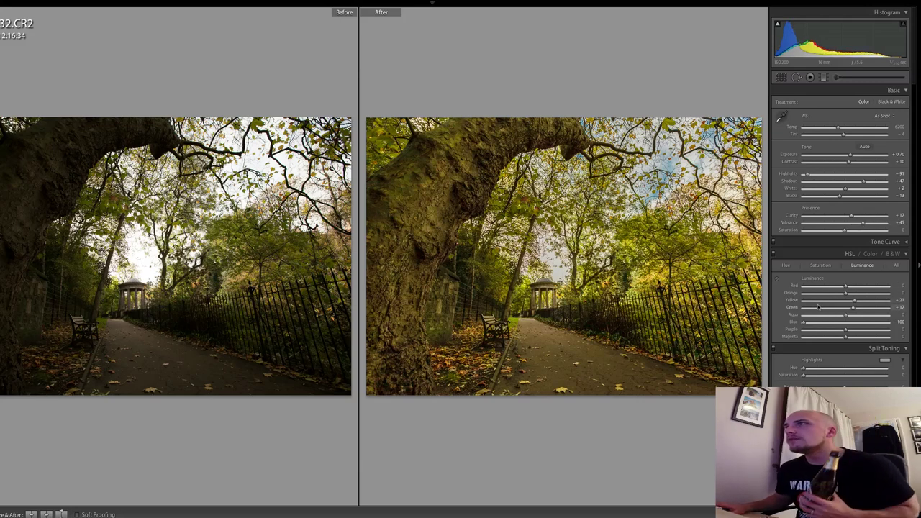
- Cut Yellow saturation to +9 and Green to +16, then show the photo alone with the filmstrip
click(828, 266)
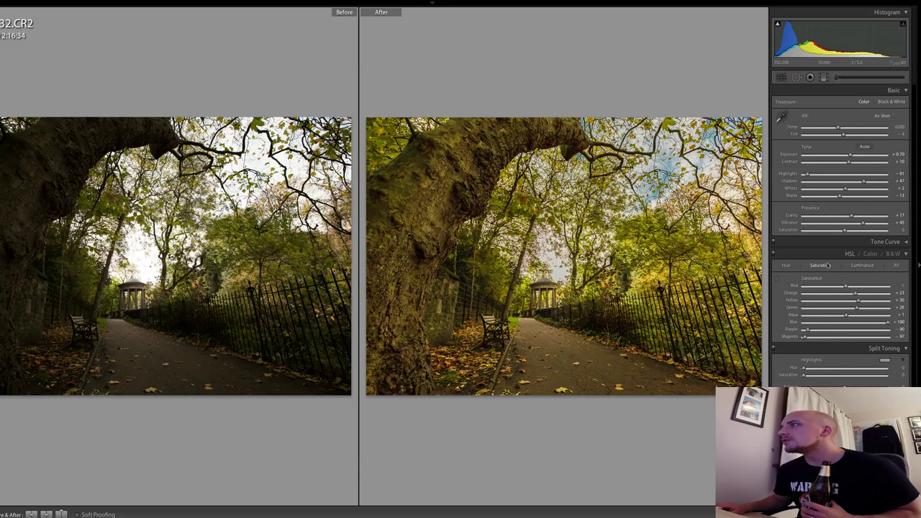
click(849, 302)
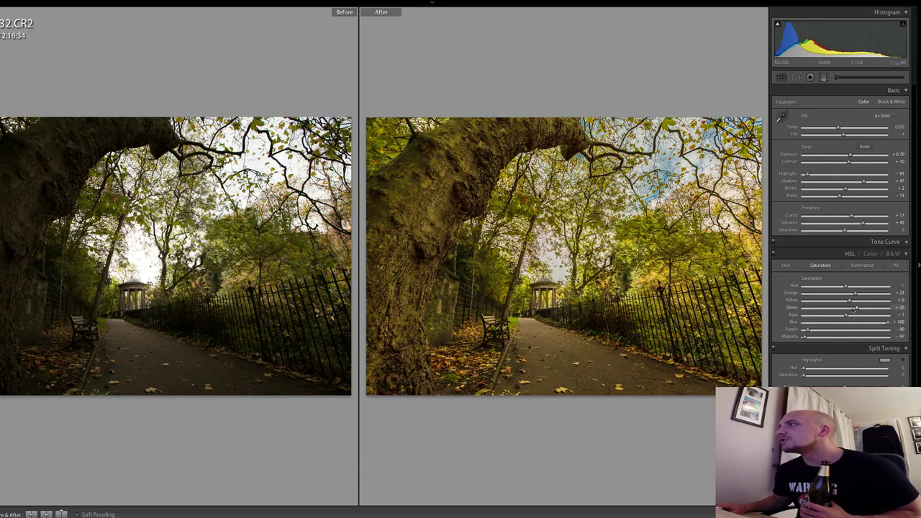
drag(855, 308, 852, 308)
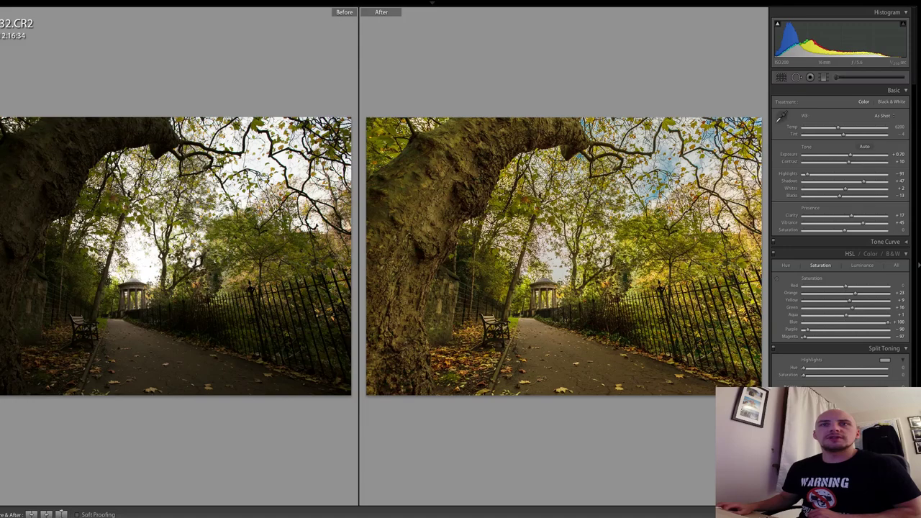
key(y)
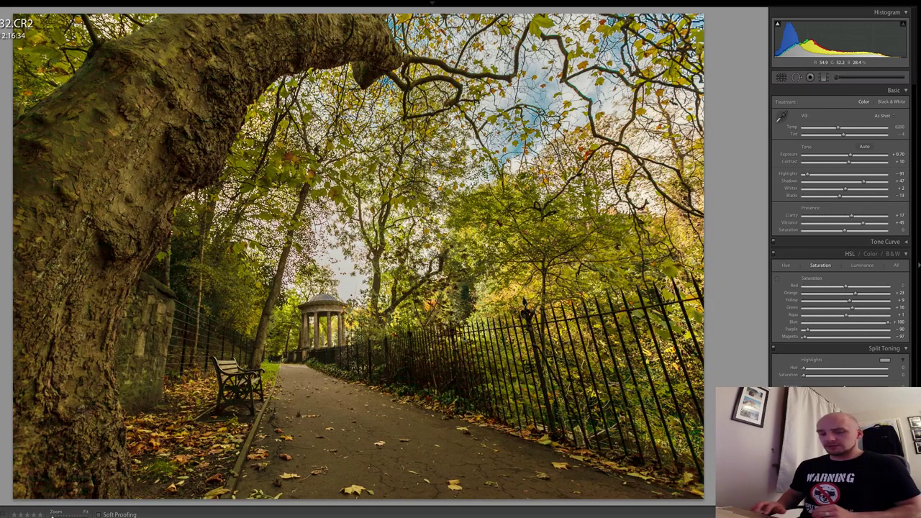
key(F6)
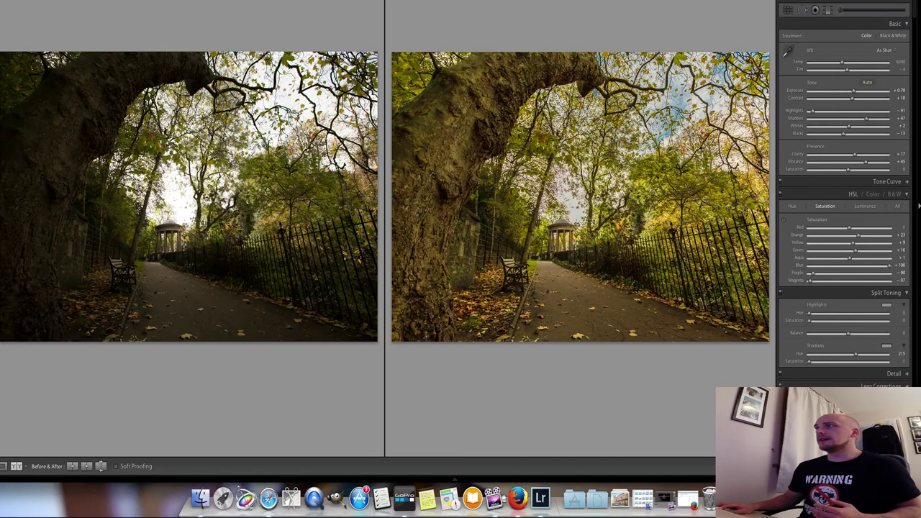
- Switch to the Before/After side-by-side view of the original and edited park photo
click(915, 259)
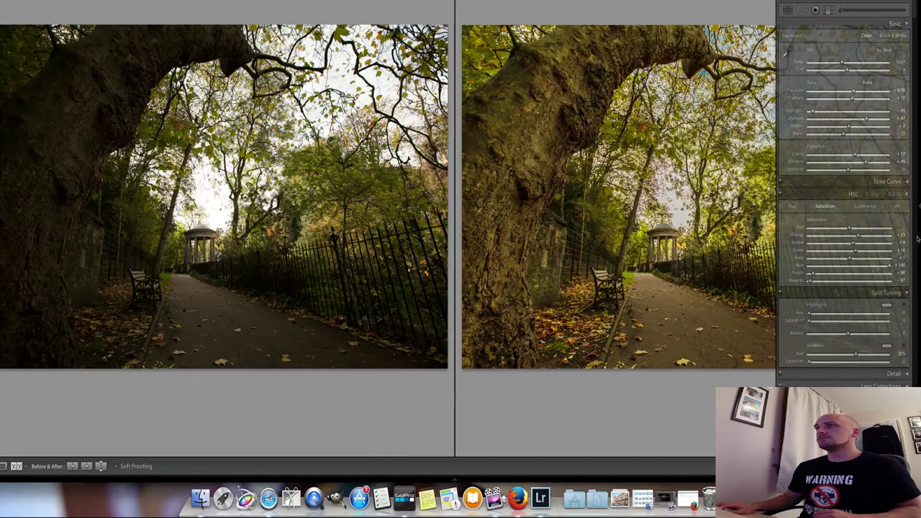